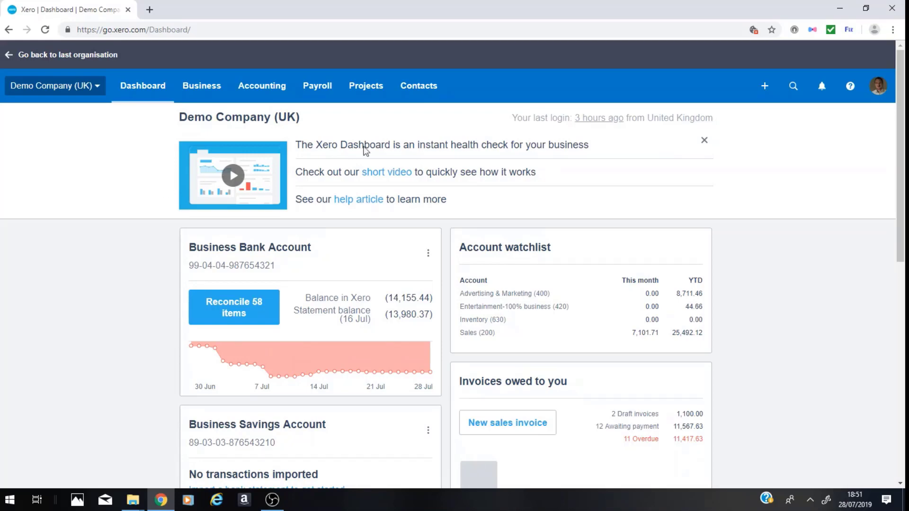
# Start a new sales invoice and enter the calculation 100*200 as the first line's unit price.
pyautogui.click(765, 86)
pyautogui.click(709, 148)
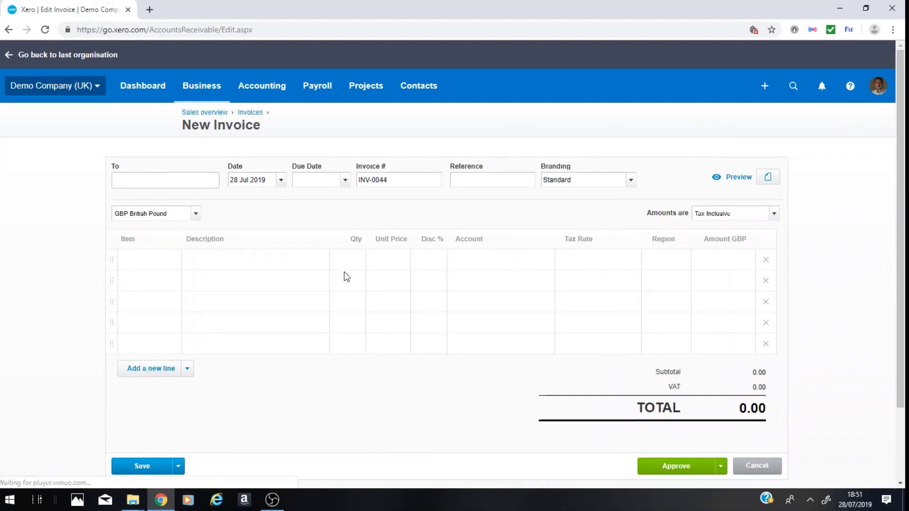
pyautogui.click(382, 262)
pyautogui.write('100*200')
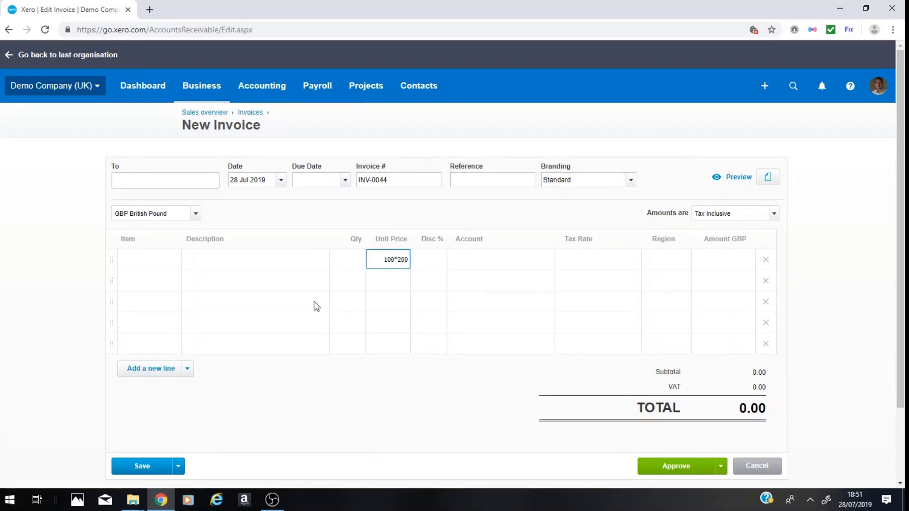
pyautogui.press('Tab')
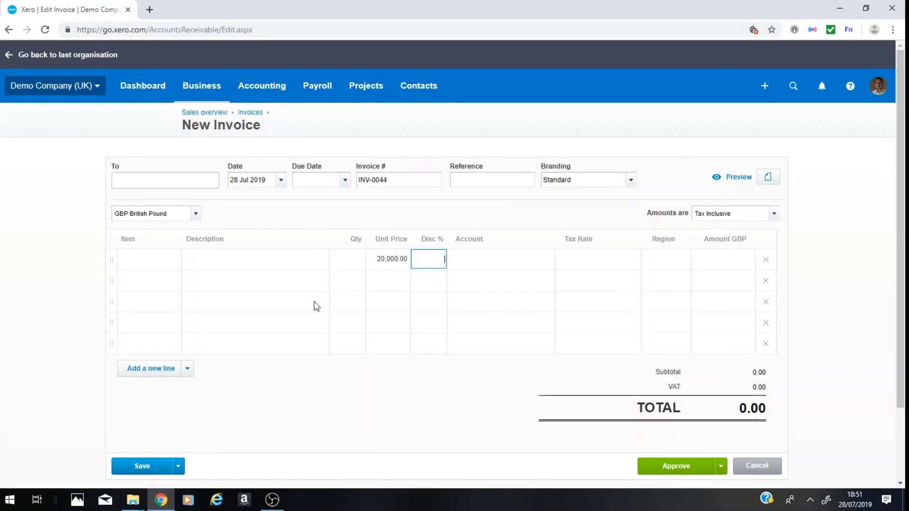
# Clear the unit price from the invoice's first line.
pyautogui.click(388, 260)
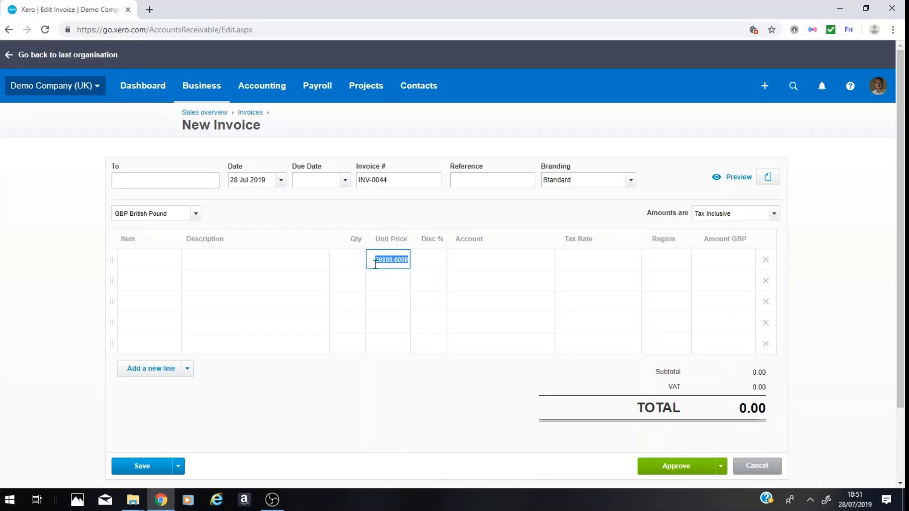
pyautogui.click(351, 259)
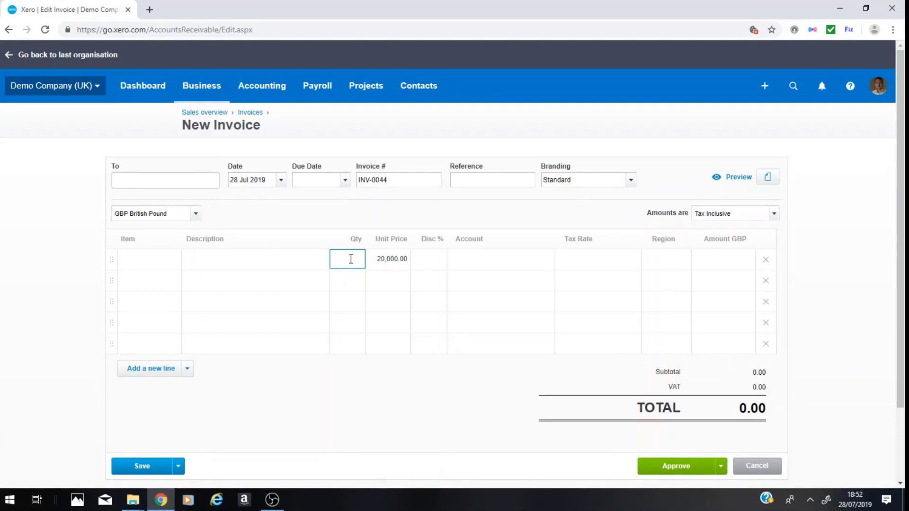
pyautogui.click(385, 258)
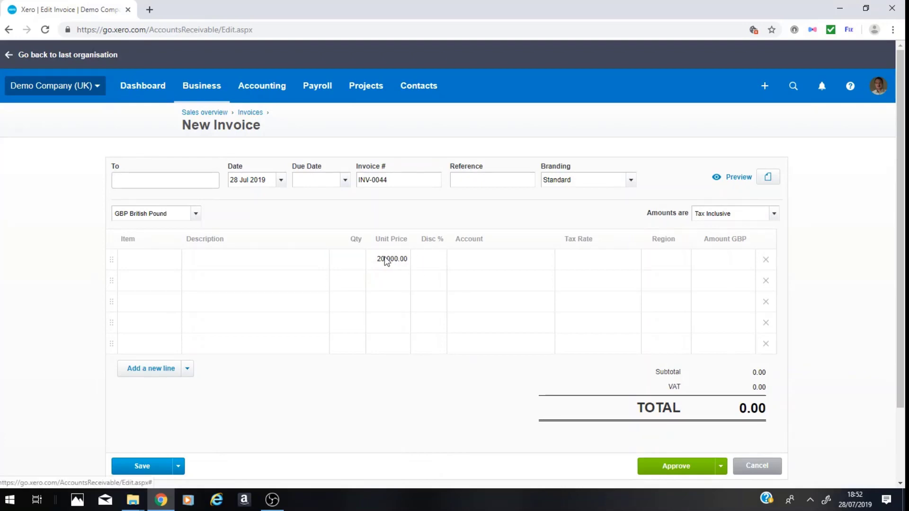
pyautogui.click(387, 260)
pyautogui.press('BackSpace')
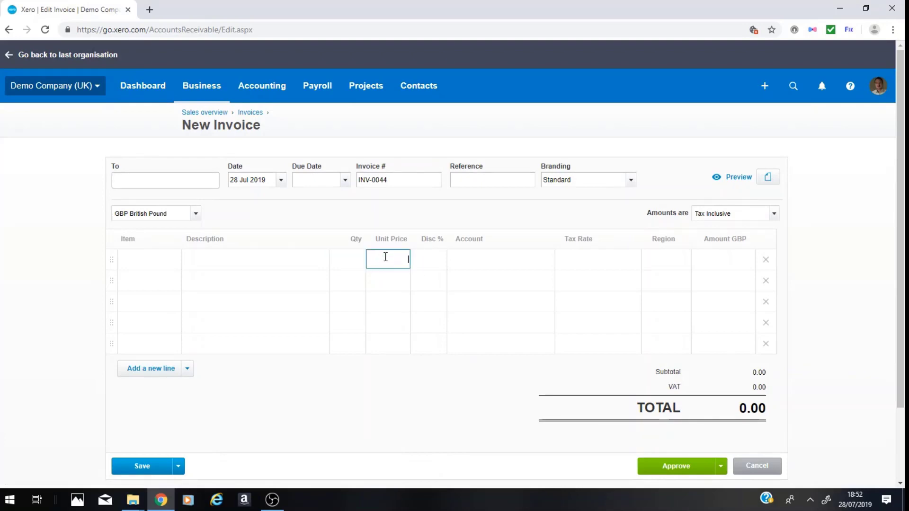
# Set the first invoice line's quantity to 1 and its unit price to 125.
pyautogui.click(353, 260)
pyautogui.write('1')
pyautogui.press('Tab')
pyautogui.write('125')
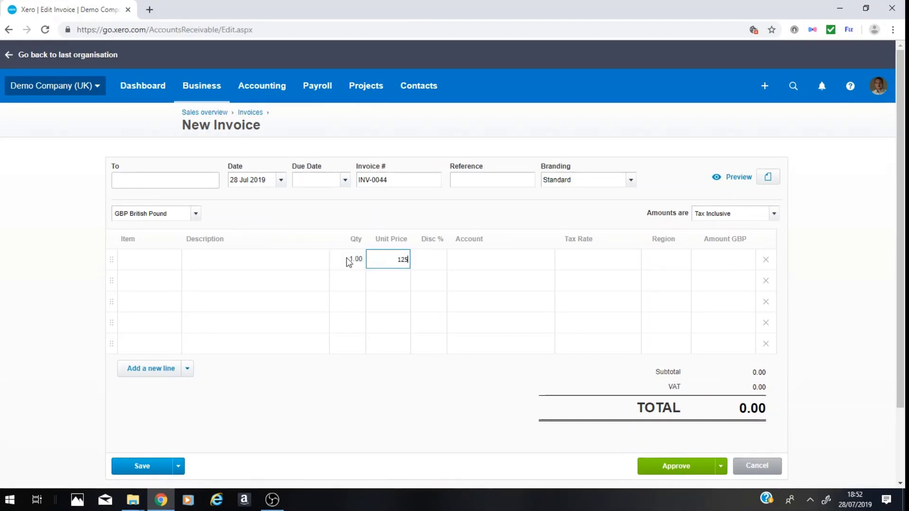
pyautogui.press('Tab')
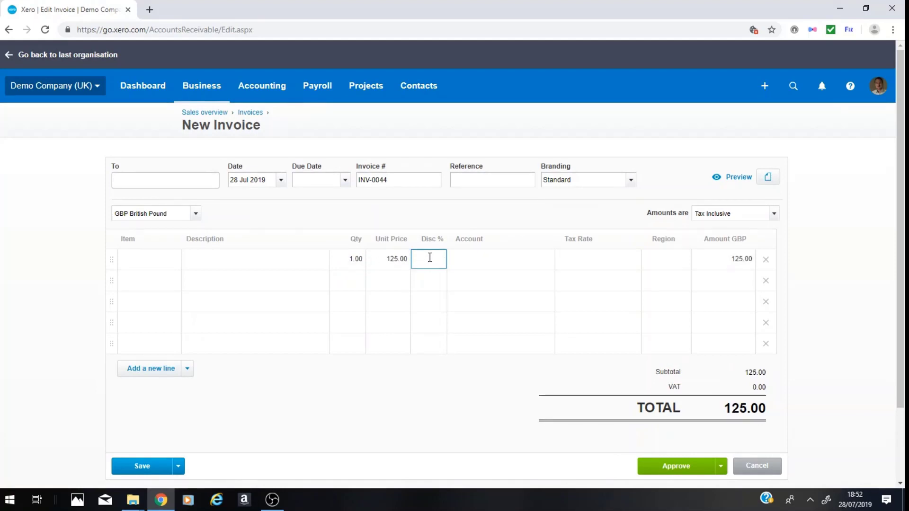
pyautogui.click(757, 410)
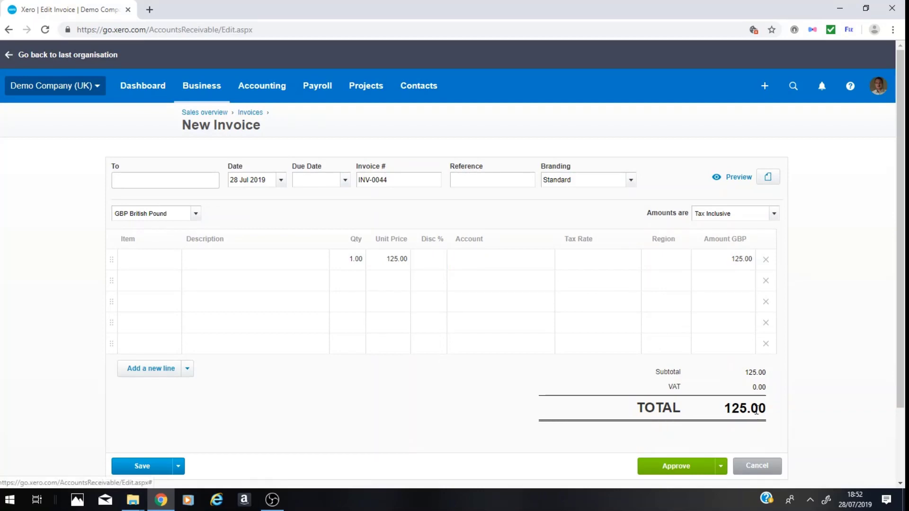
# Enter the calculation 15/125 as the second invoice line's unit price.
pyautogui.click(396, 280)
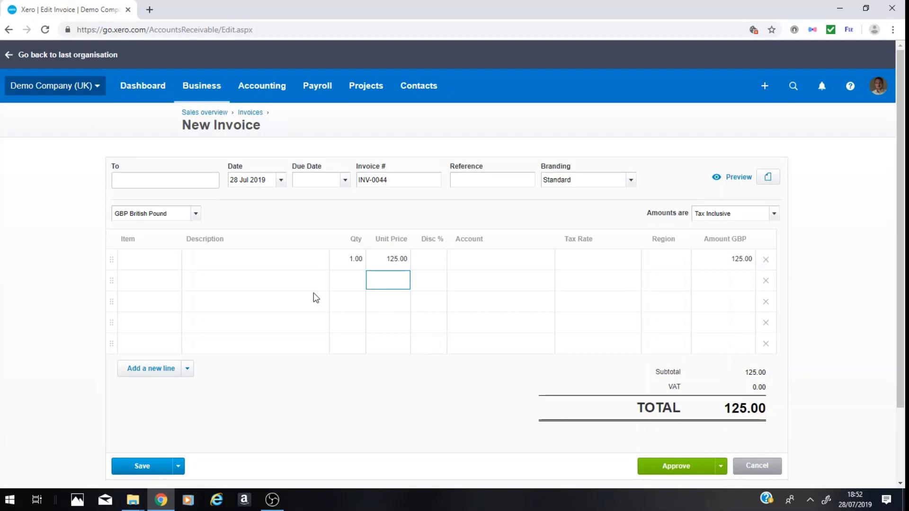
pyautogui.write('15/125')
pyautogui.press('Tab')
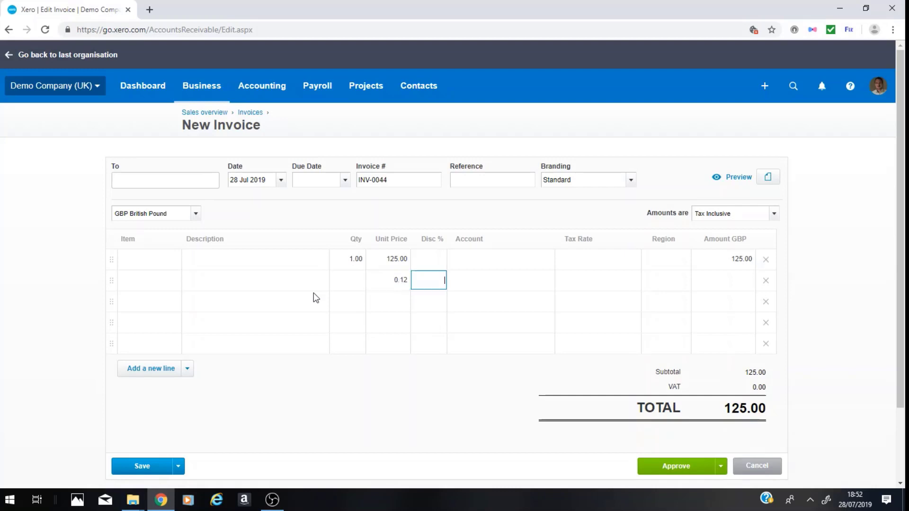
# Set the first invoice line's discount to 12%.
pyautogui.click(431, 260)
pyautogui.write('12')
pyautogui.press('Tab')
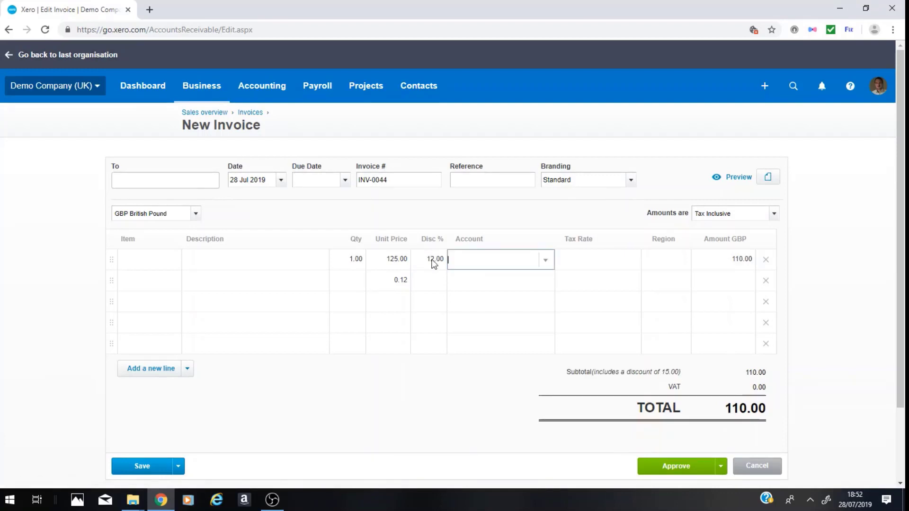
pyautogui.click(751, 405)
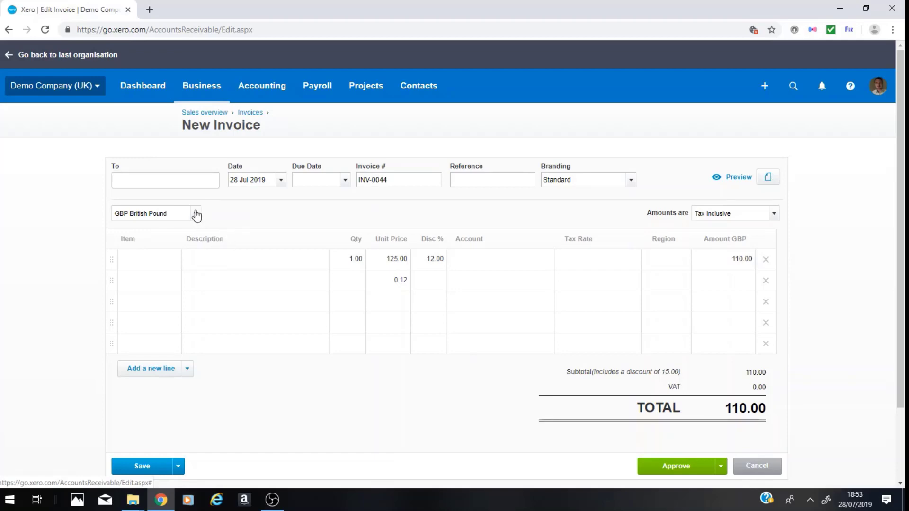
# Leave the invoice for the dashboard and open the cash coding view of the Business Bank Account.
pyautogui.click(198, 93)
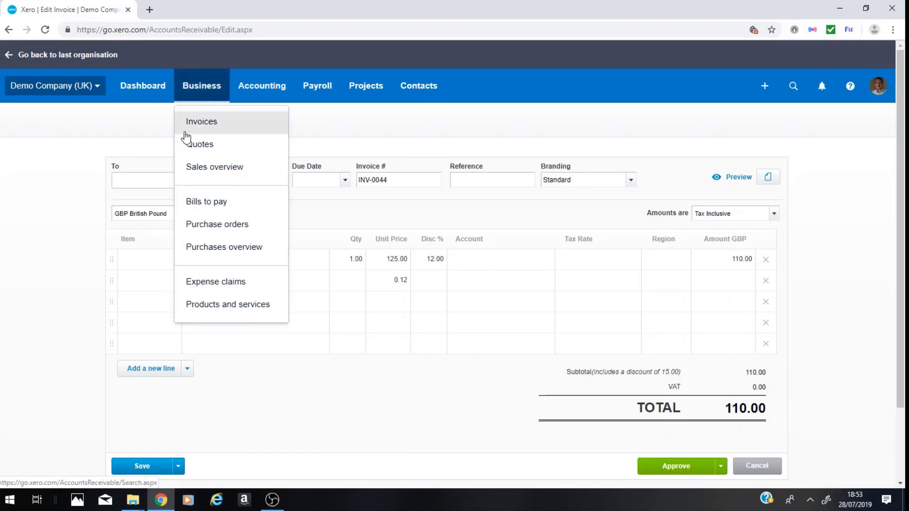
pyautogui.click(151, 94)
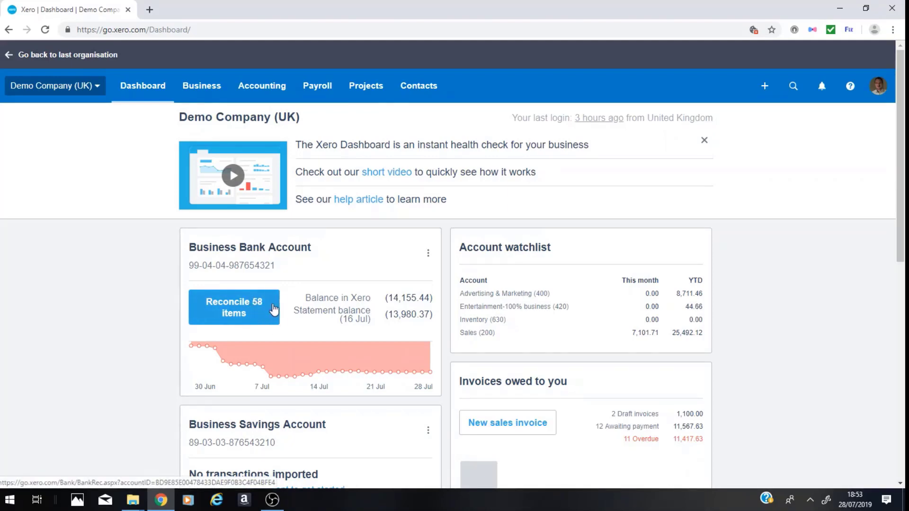
pyautogui.click(246, 307)
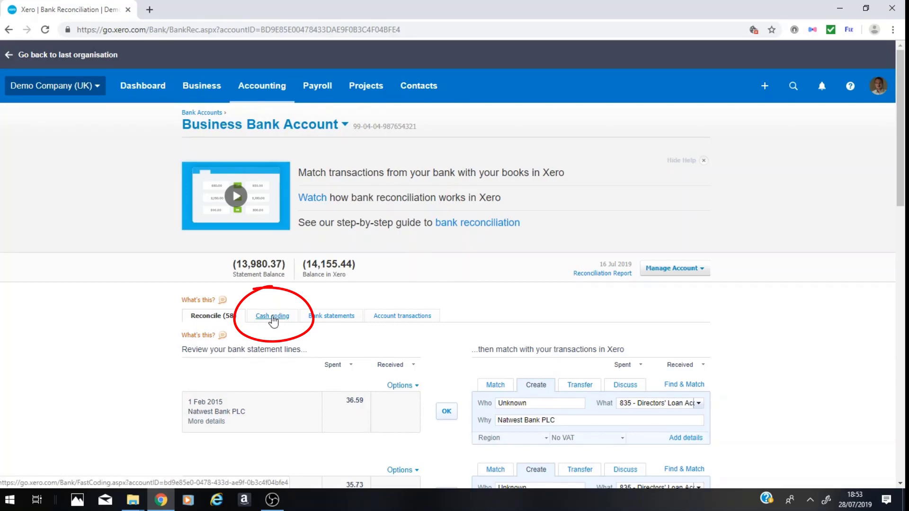
pyautogui.click(271, 321)
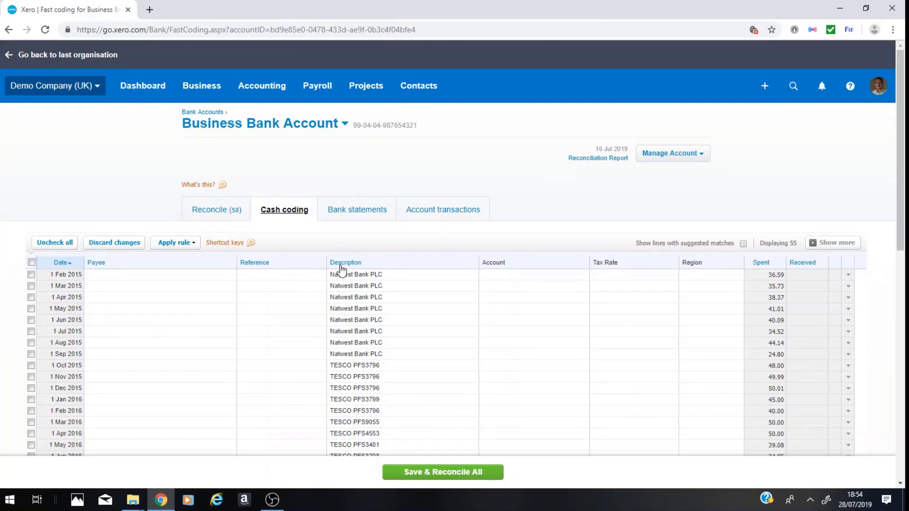
# Sort the cash coding statement lines by description.
pyautogui.moveTo(345, 245)
pyautogui.mouseDown()
pyautogui.moveTo(353, 283)
pyautogui.moveTo(348, 246)
pyautogui.mouseUp()
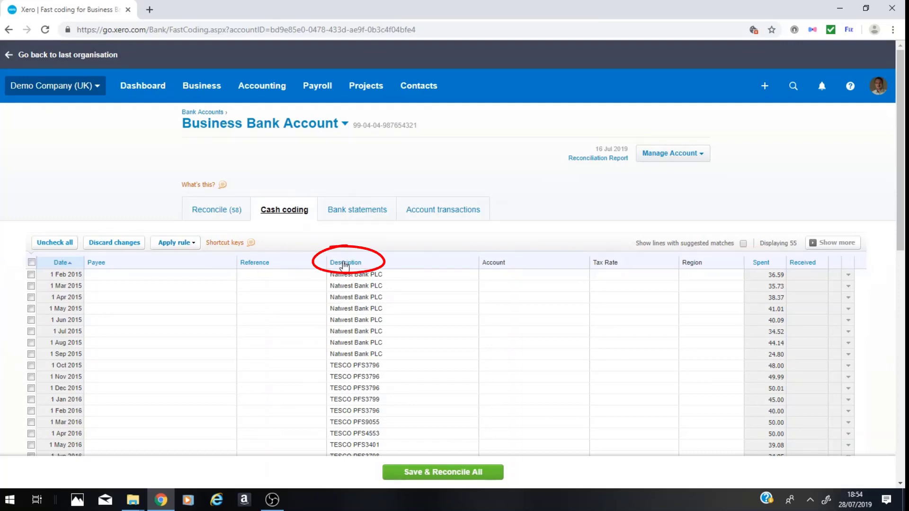
pyautogui.click(345, 264)
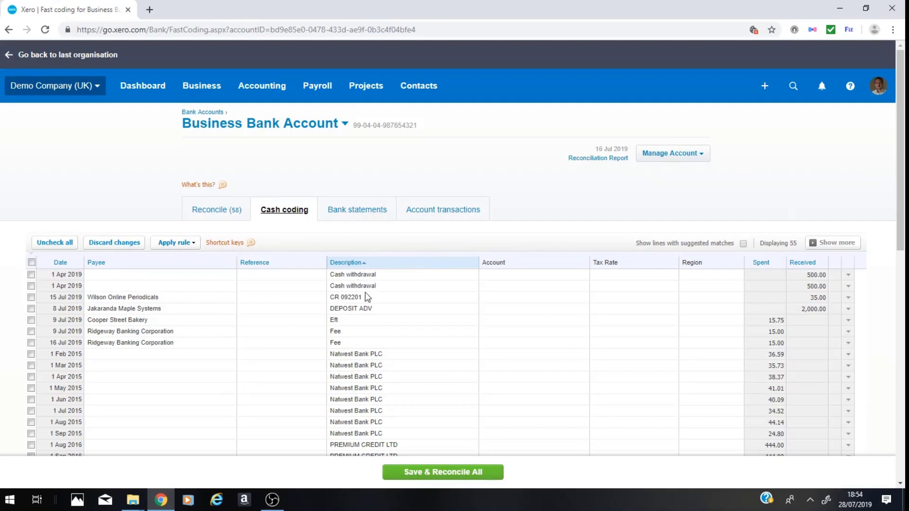
pyautogui.scroll(-5, 358, 322)
pyautogui.scroll(2, 361, 318)
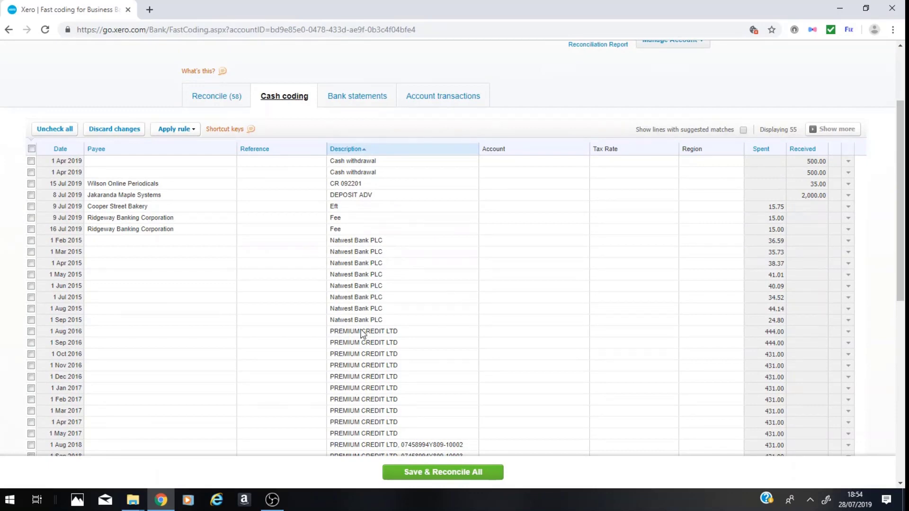
# Select all the PREMIUM CREDIT LTD statement lines, from 1 Aug 2016 through 1 May 2019.
pyautogui.scroll(-3, 360, 331)
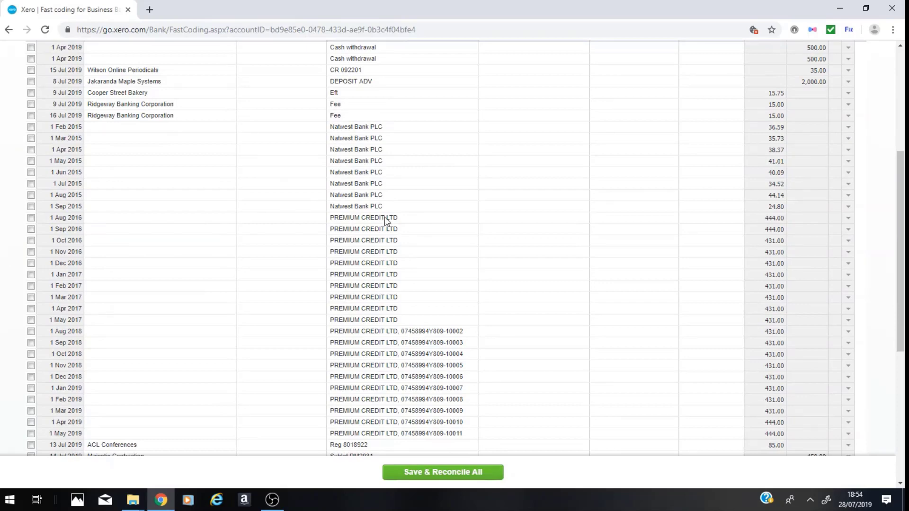
pyautogui.click(31, 218)
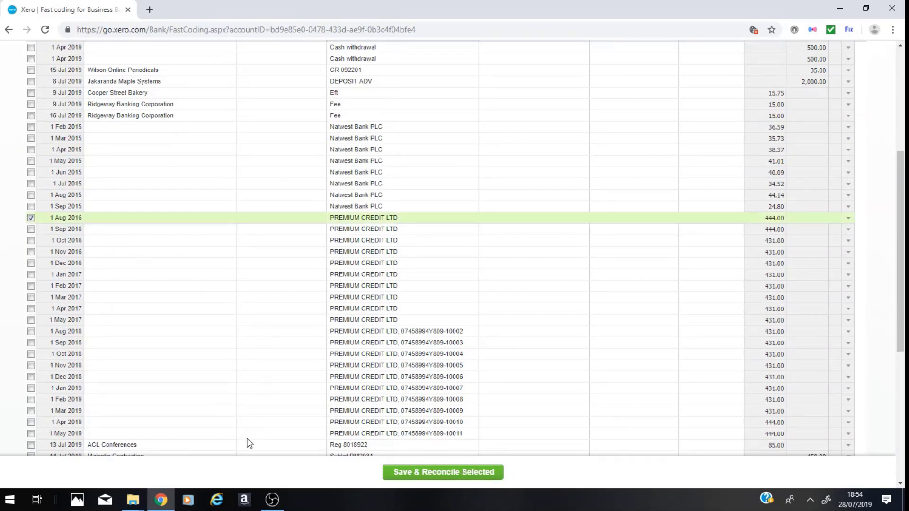
pyautogui.keyDown('shift'); pyautogui.click(31, 433); pyautogui.keyUp('shift')
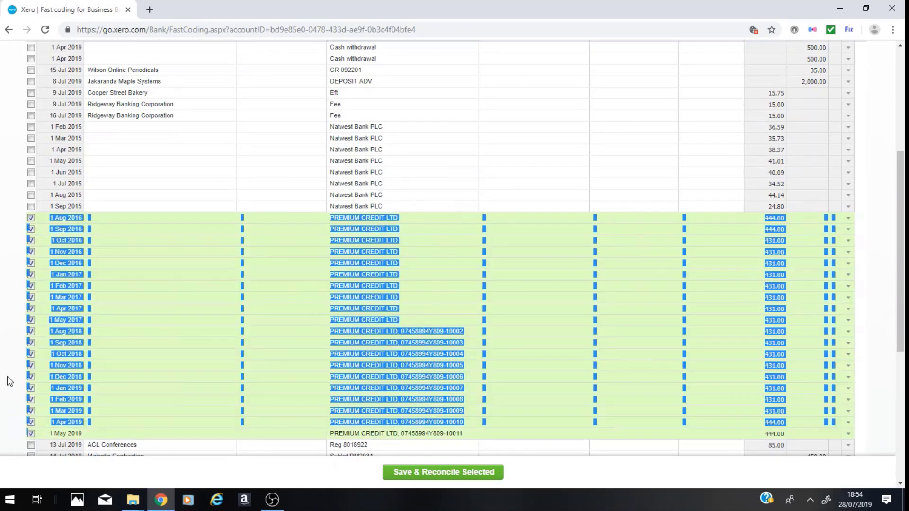
pyautogui.click(115, 262)
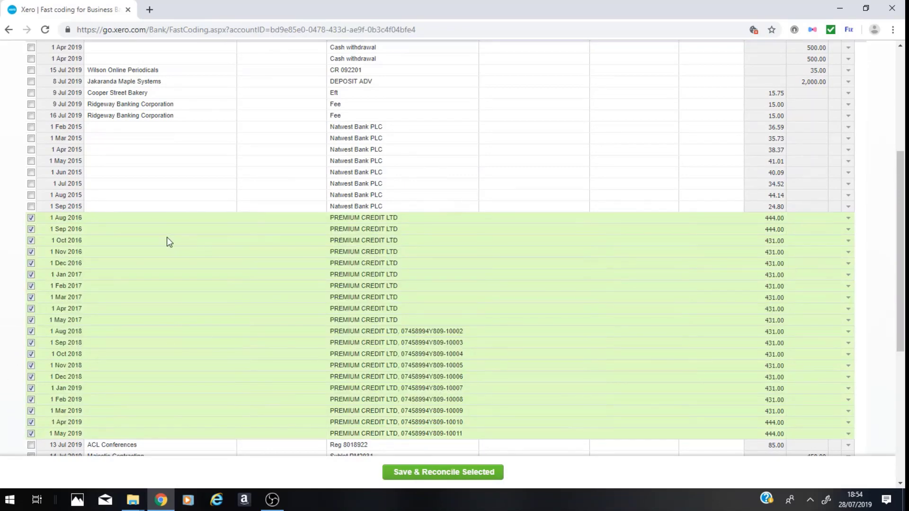
# Set the payee of the selected statement lines to Premium Credit.
pyautogui.click(166, 218)
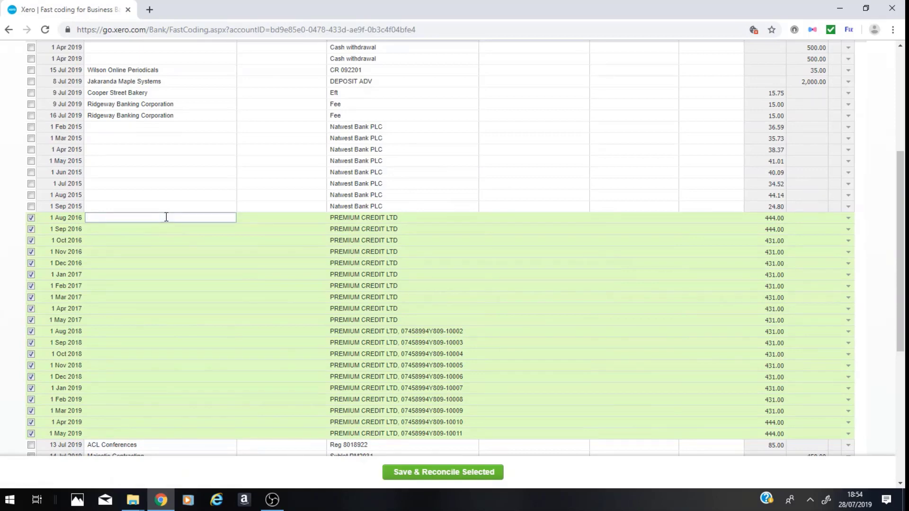
pyautogui.write('Premium Credit')
pyautogui.press('Tab')
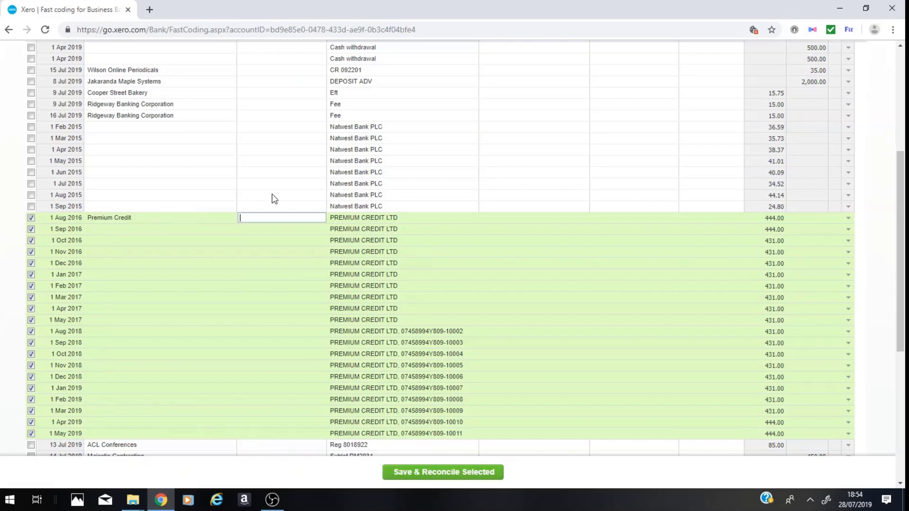
# Assign the account 433 - Insurance to the selected lines, and save and reconcile them.
pyautogui.press('Tab')
pyautogui.press('Tab')
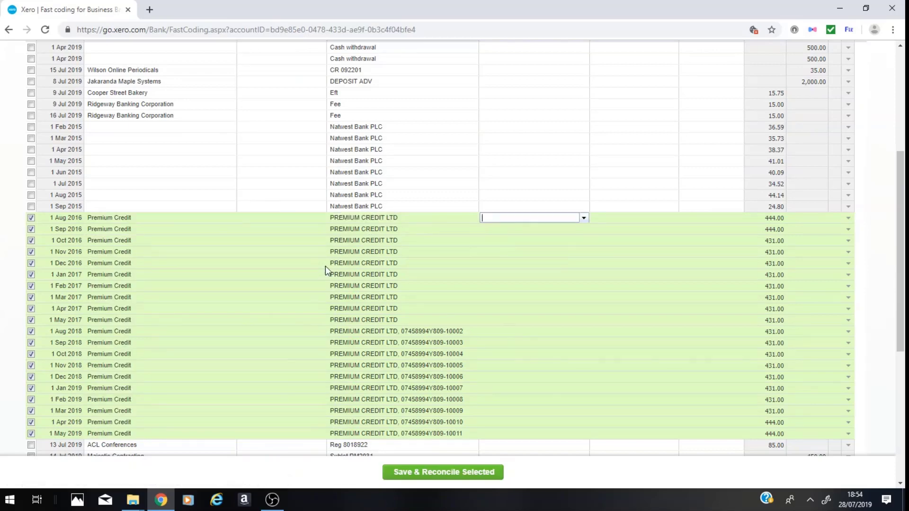
pyautogui.write('insu')
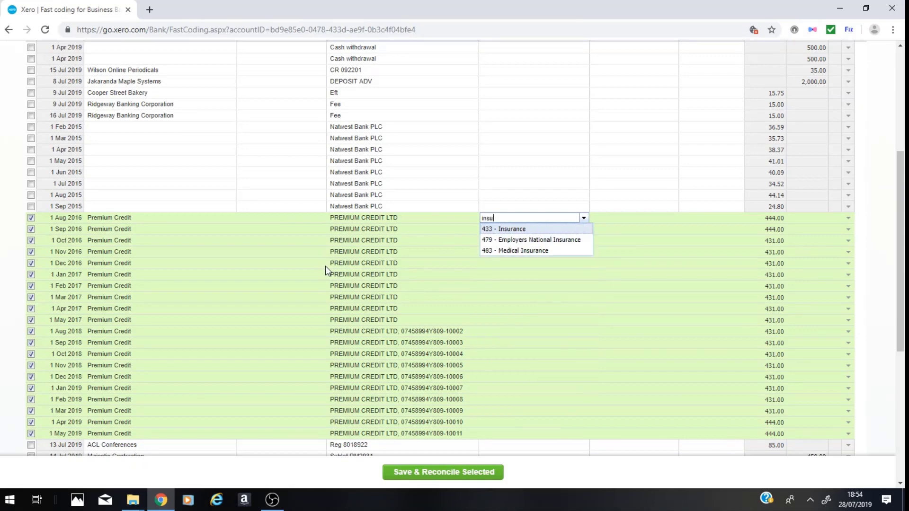
pyautogui.press('Tab')
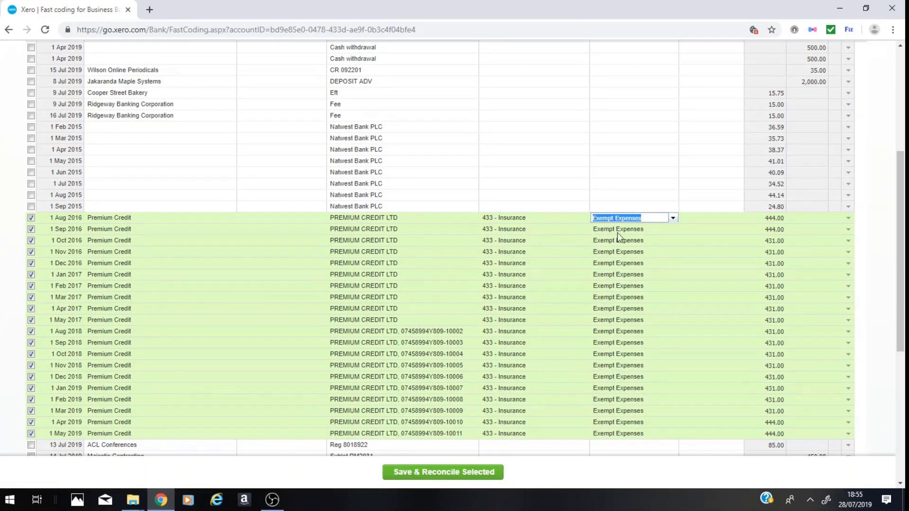
pyautogui.click(438, 474)
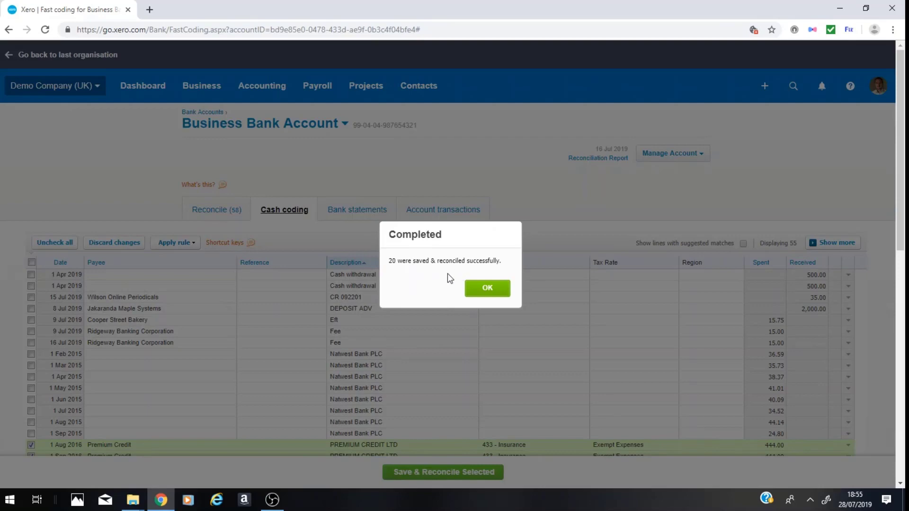
pyautogui.click(487, 290)
pyautogui.scroll(-3, 398, 354)
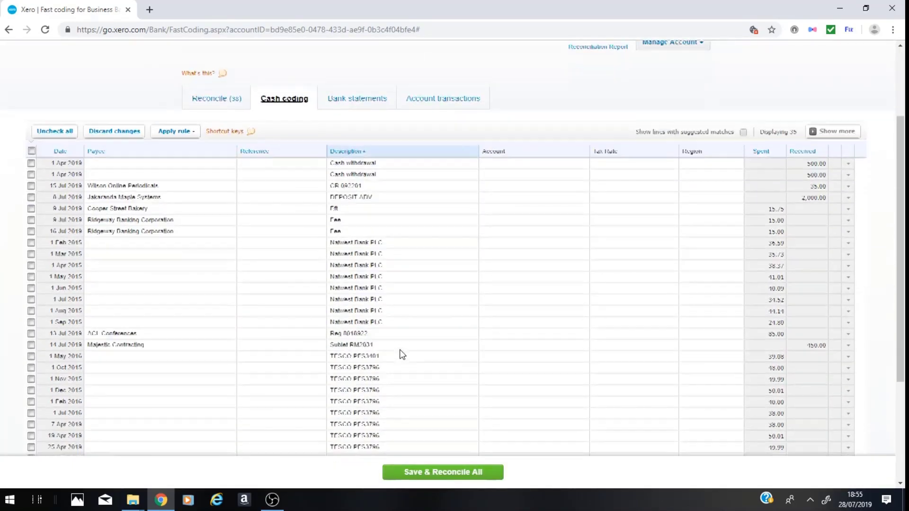
pyautogui.scroll(-3, 393, 270)
pyautogui.scroll(-2, 391, 269)
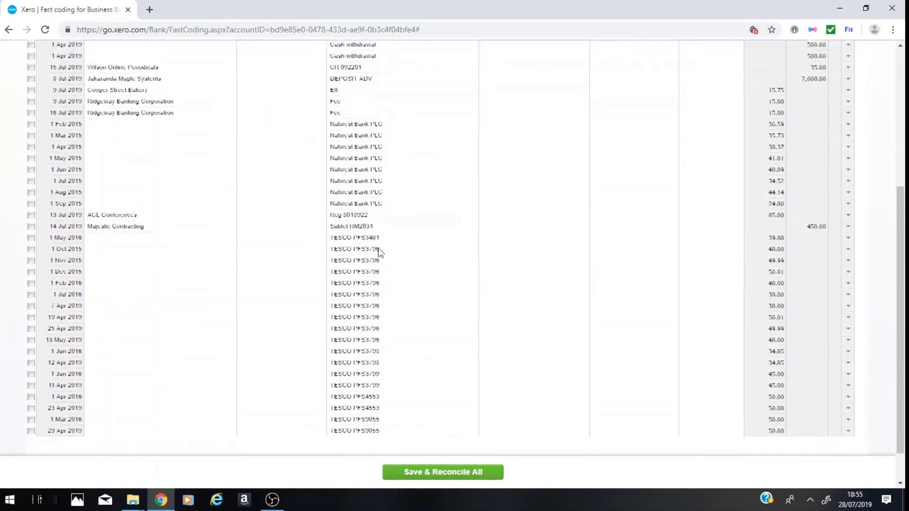
pyautogui.scroll(5, 394, 196)
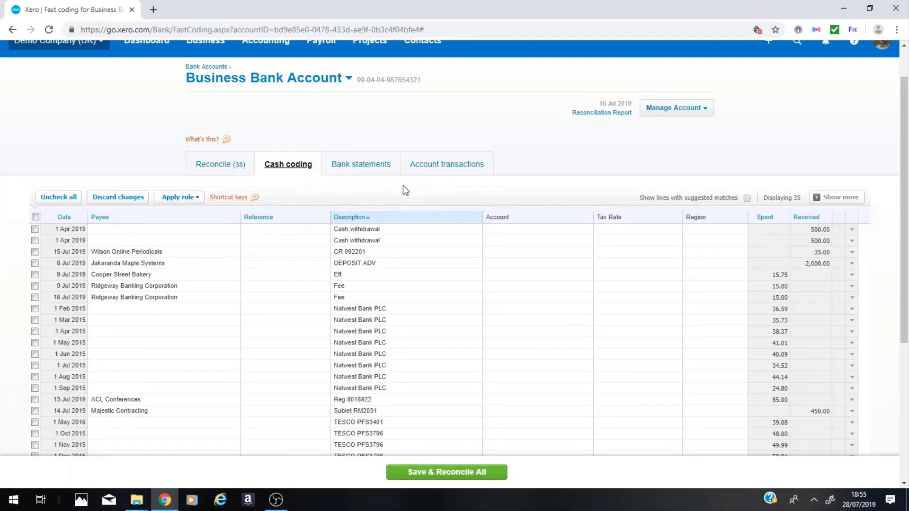
pyautogui.scroll(-1, 402, 185)
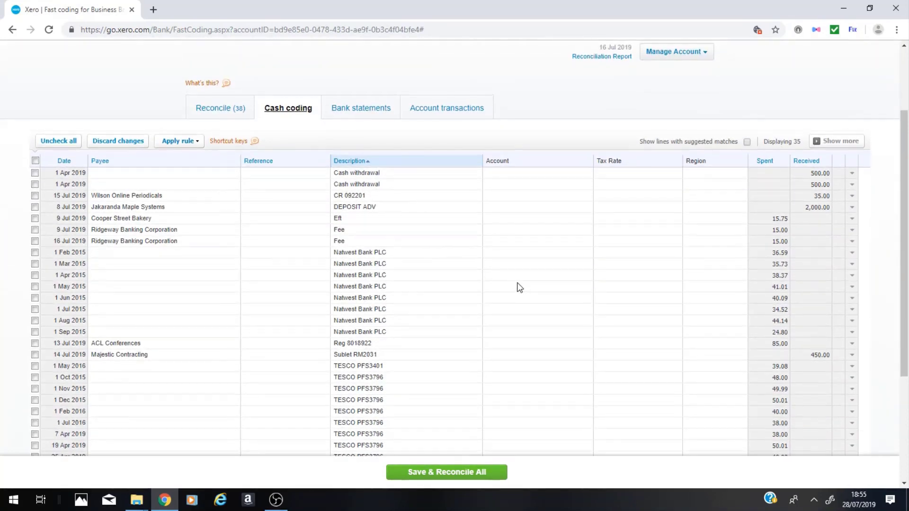
# Include the lines with suggested matches in the cash coding list and review the matched entries.
pyautogui.scroll(1, 520, 287)
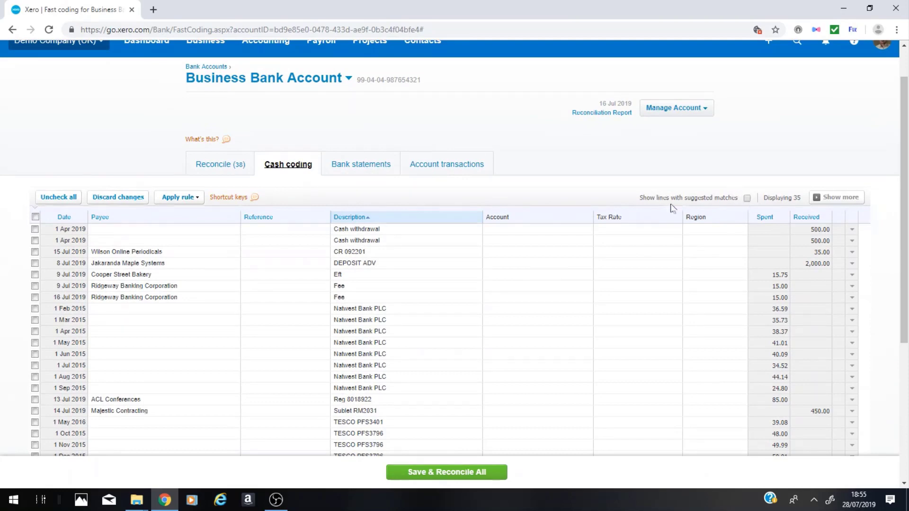
pyautogui.click(748, 199)
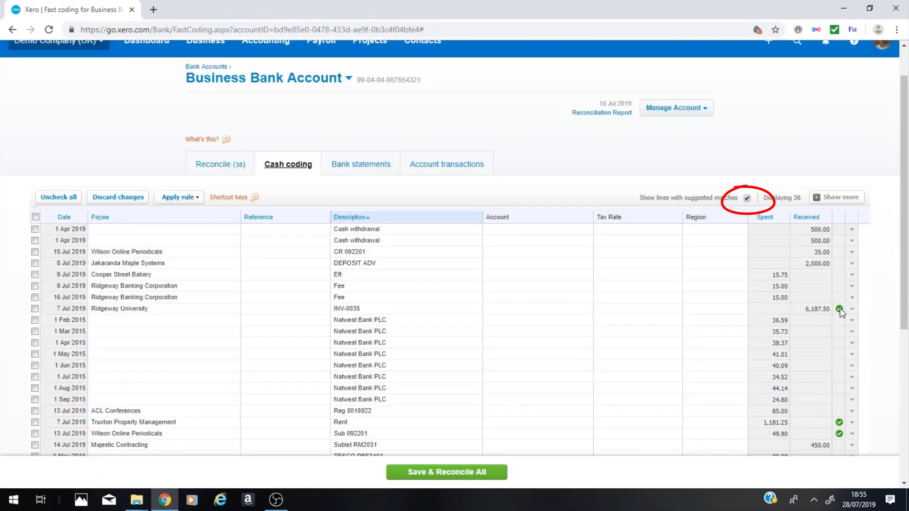
pyautogui.scroll(-2, 835, 307)
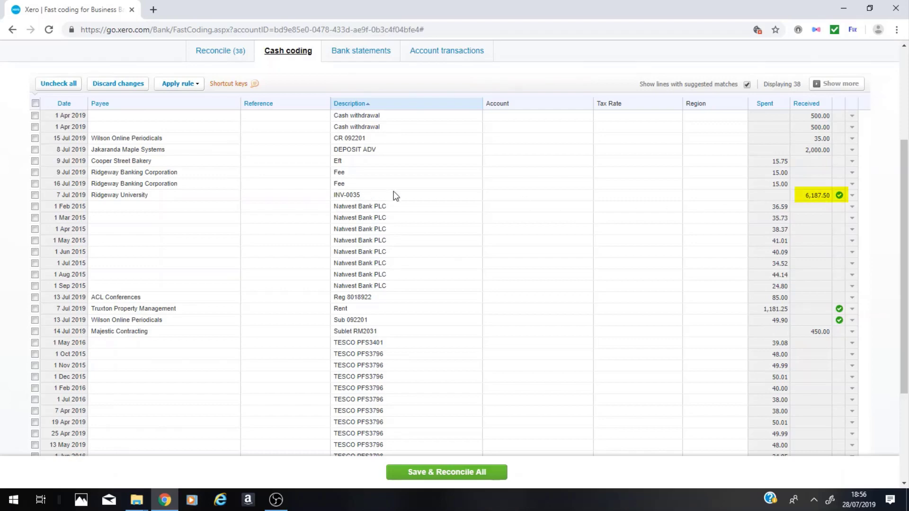
pyautogui.moveTo(840, 196)
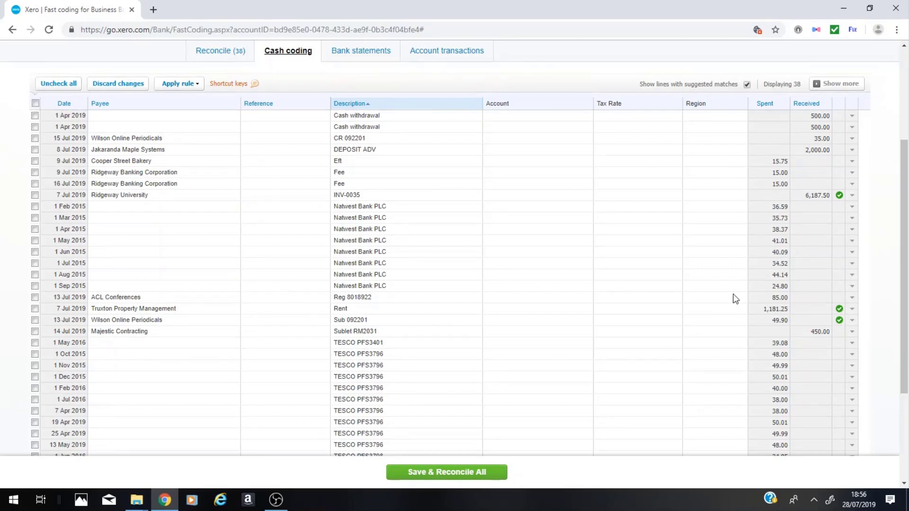
pyautogui.scroll(3, 831, 133)
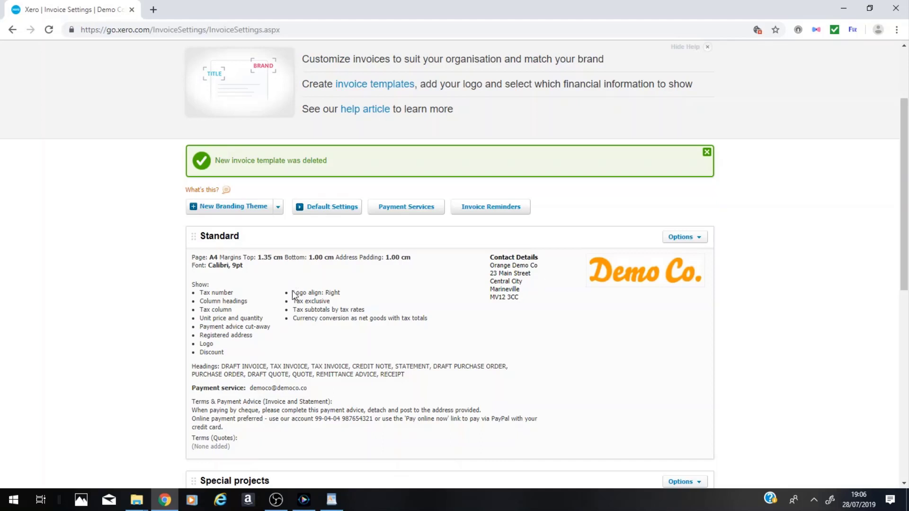
# Create a custom .docx branding theme titled "New invoice template" in the invoice settings.
pyautogui.click(279, 209)
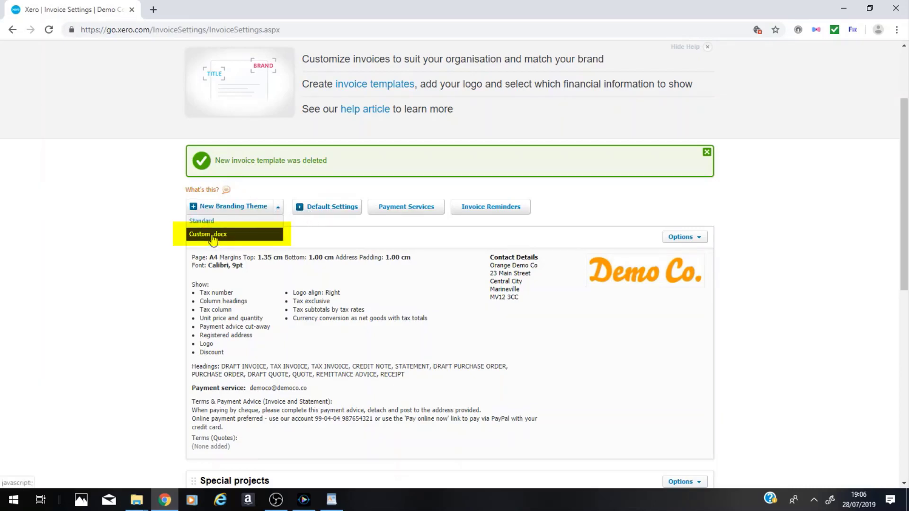
pyautogui.click(233, 235)
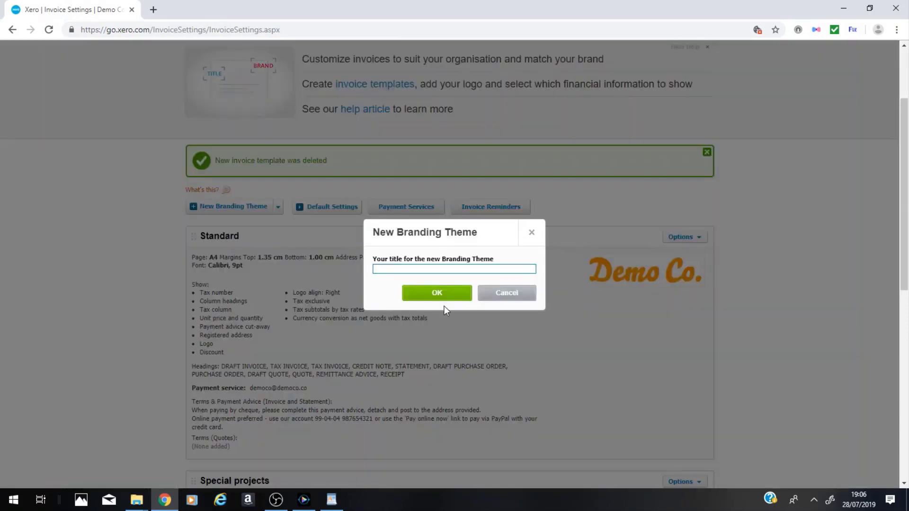
pyautogui.write('New invoice template')
pyautogui.click(427, 295)
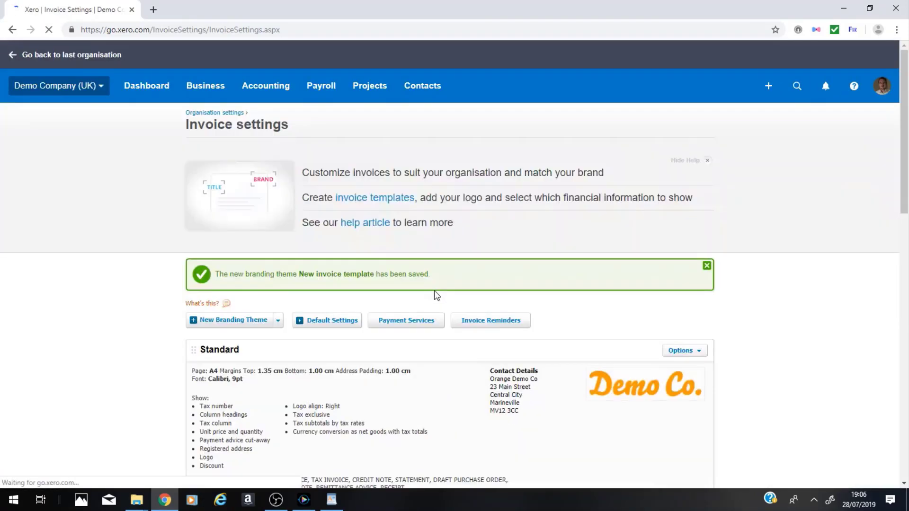
# Download the .docx template files of the "New invoice template" theme as New invoice template Templates (2) in the Downloads folder.
pyautogui.scroll(-10, 434, 291)
pyautogui.scroll(-5, 434, 291)
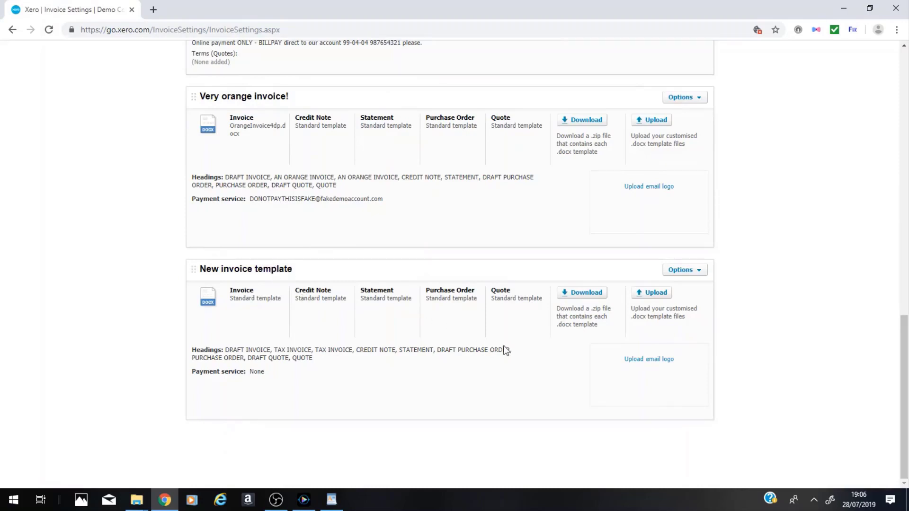
pyautogui.click(584, 296)
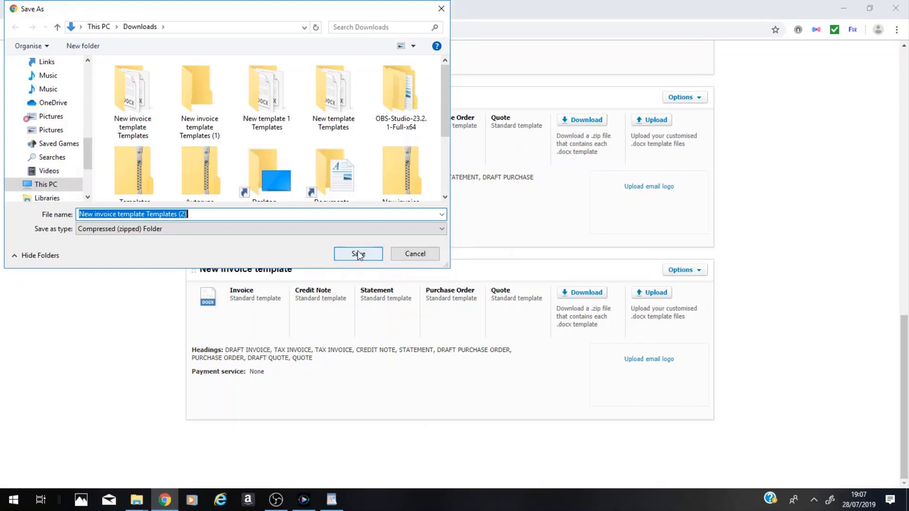
pyautogui.click(353, 255)
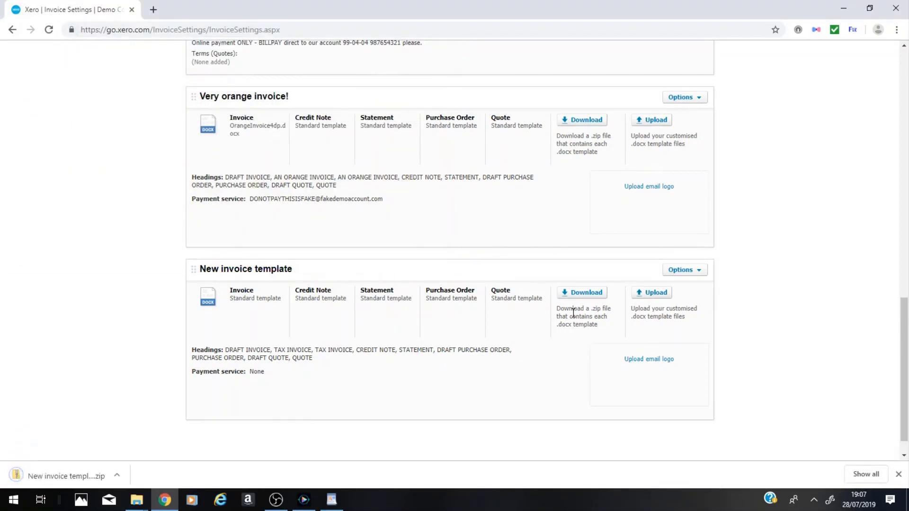
# Extract all files from the downloaded template archive to its suggested folder and open the UKInvoice document.
pyautogui.click(71, 470)
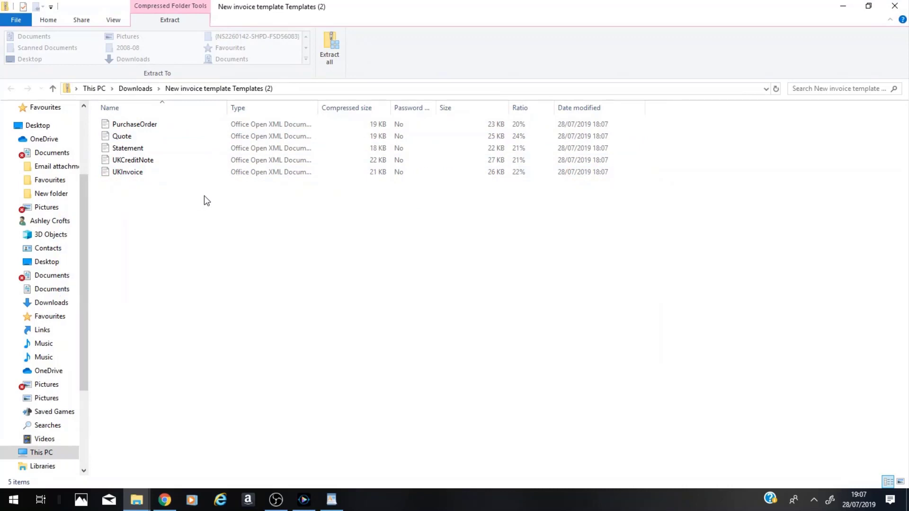
pyautogui.click(331, 49)
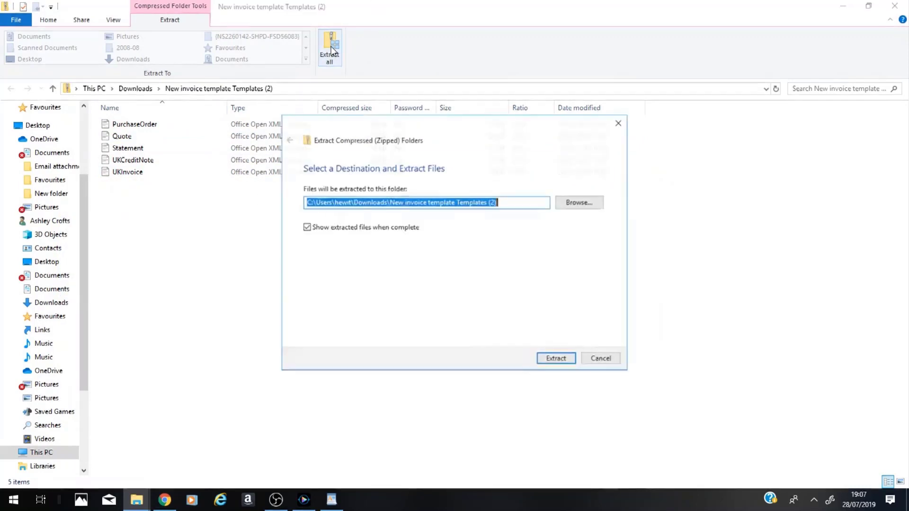
pyautogui.click(564, 360)
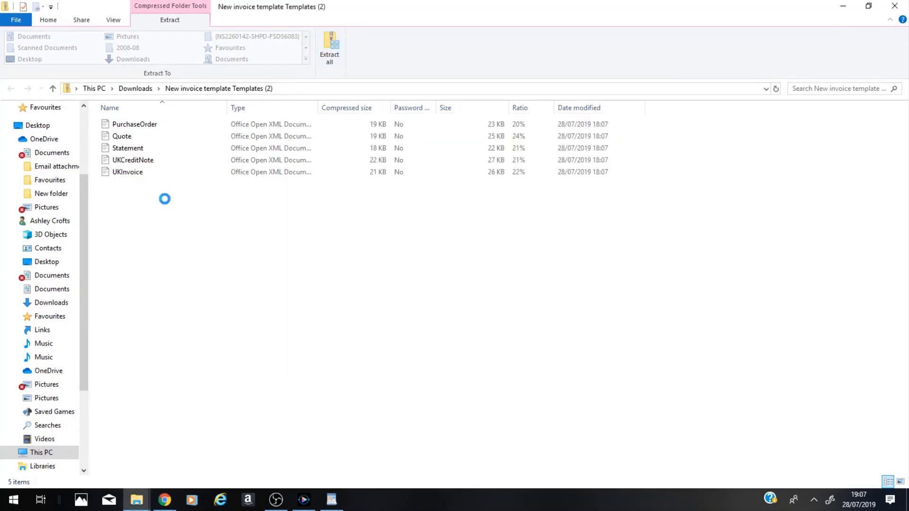
pyautogui.click(136, 173)
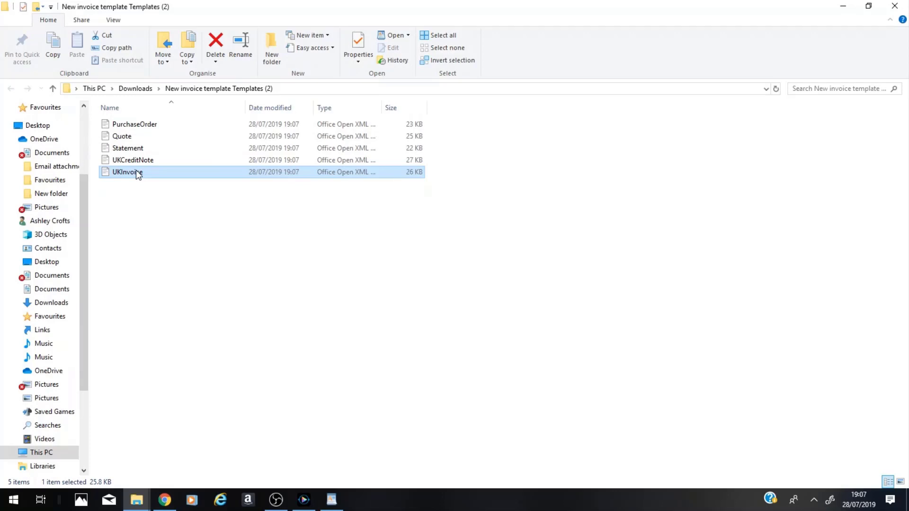
pyautogui.doubleClick(138, 174)
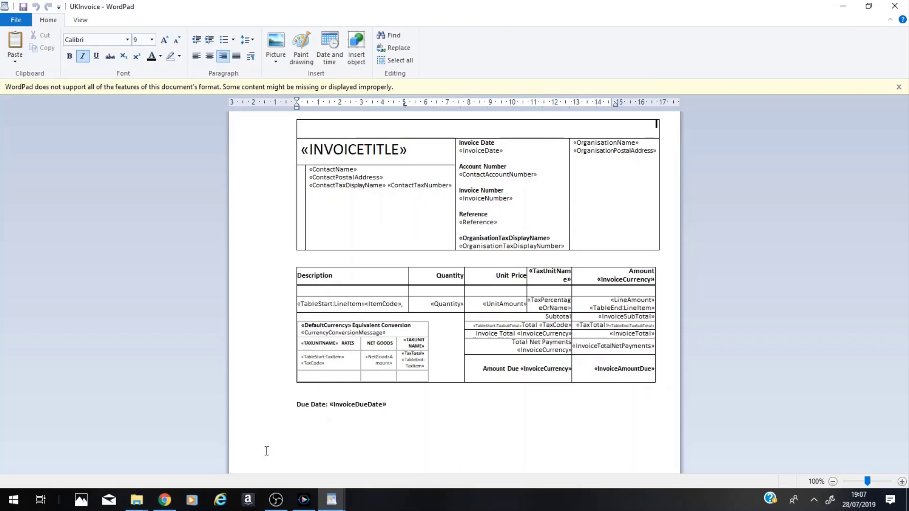
# Switch back to Xero in Chrome and start a new repeating sales invoice.
pyautogui.moveTo(165, 502)
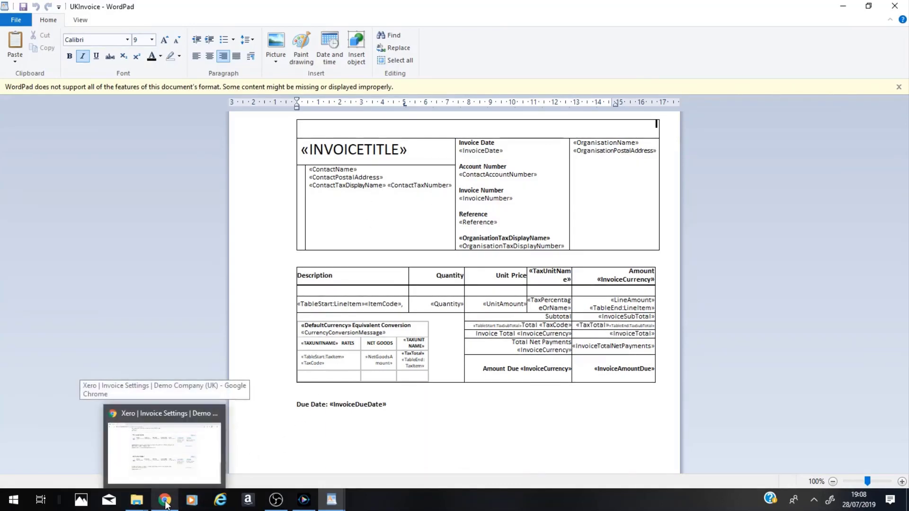
pyautogui.click(165, 502)
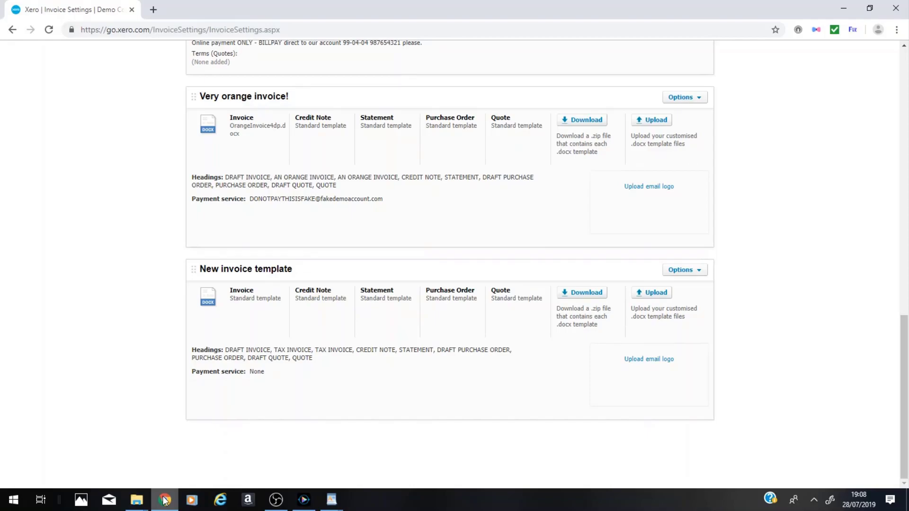
pyautogui.scroll(18, 218, 331)
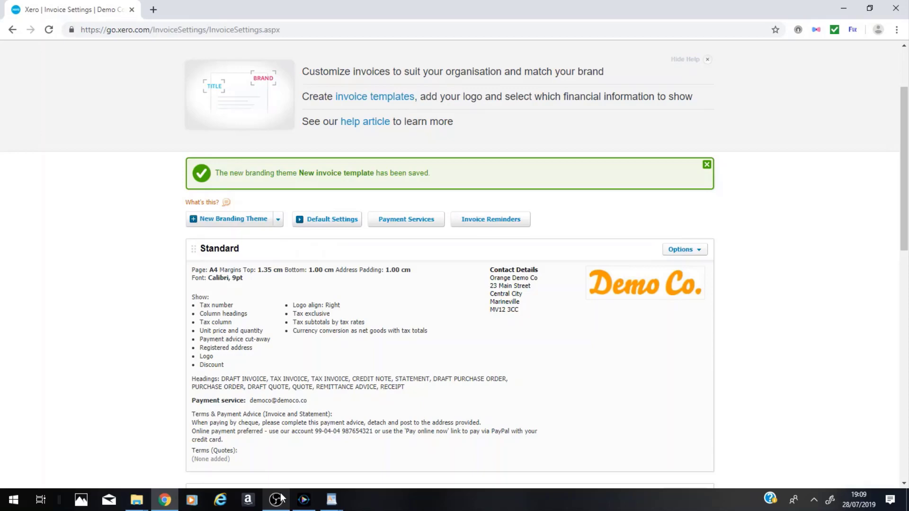
pyautogui.scroll(3, 252, 421)
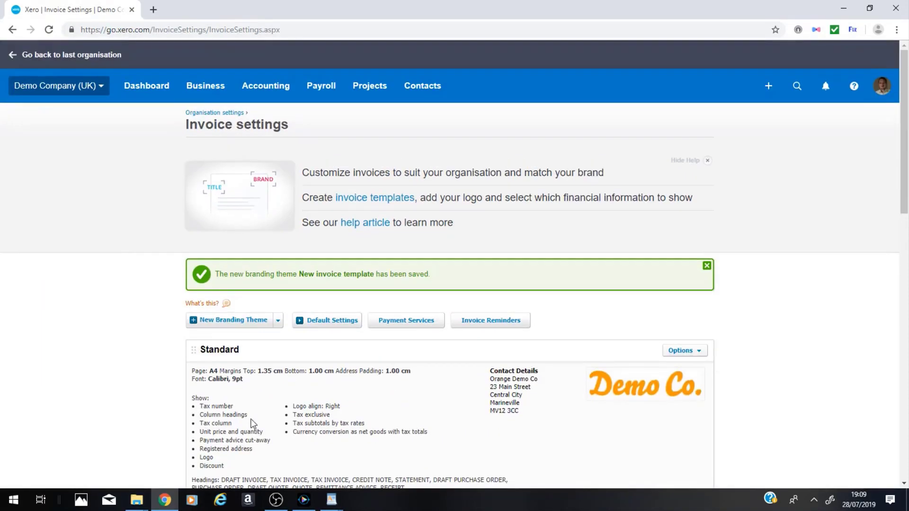
pyautogui.click(205, 88)
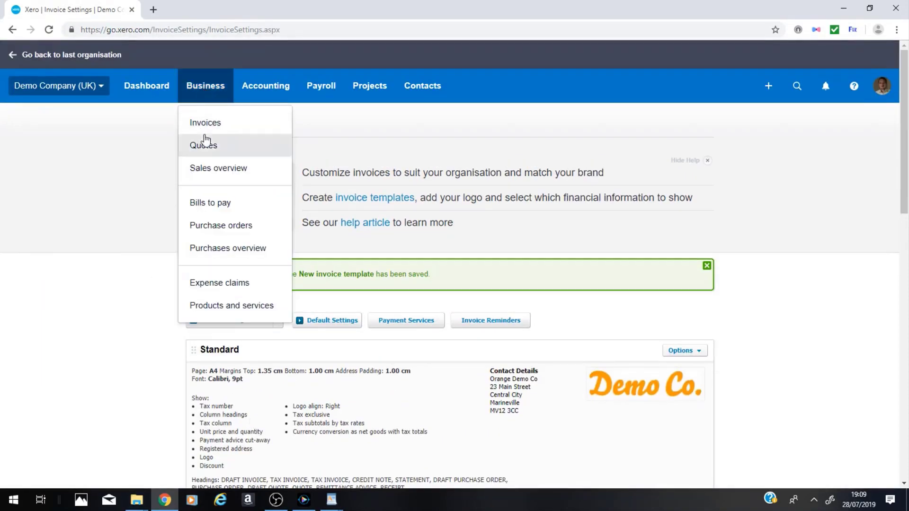
pyautogui.click(209, 124)
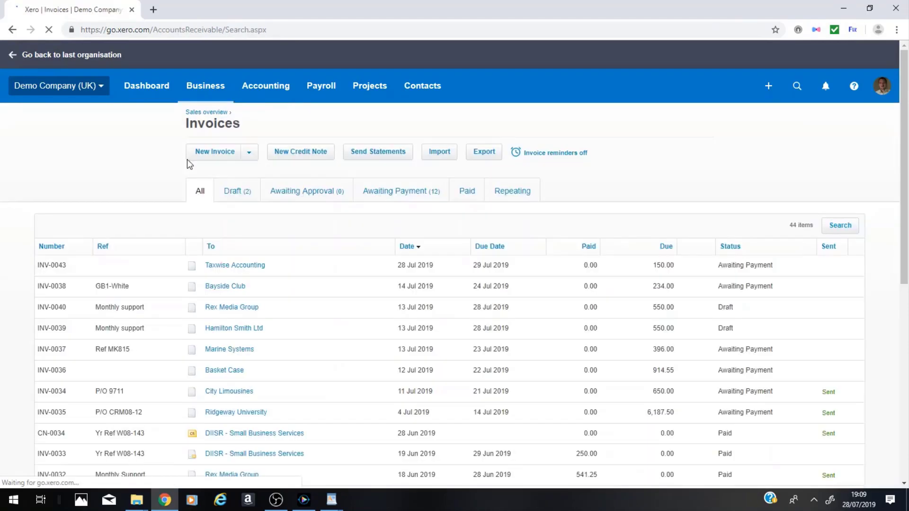
pyautogui.click(250, 154)
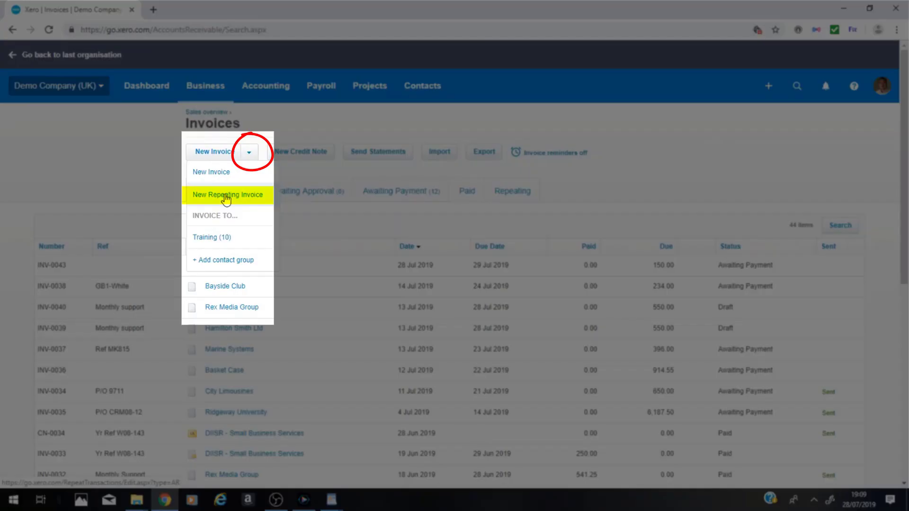
pyautogui.click(228, 200)
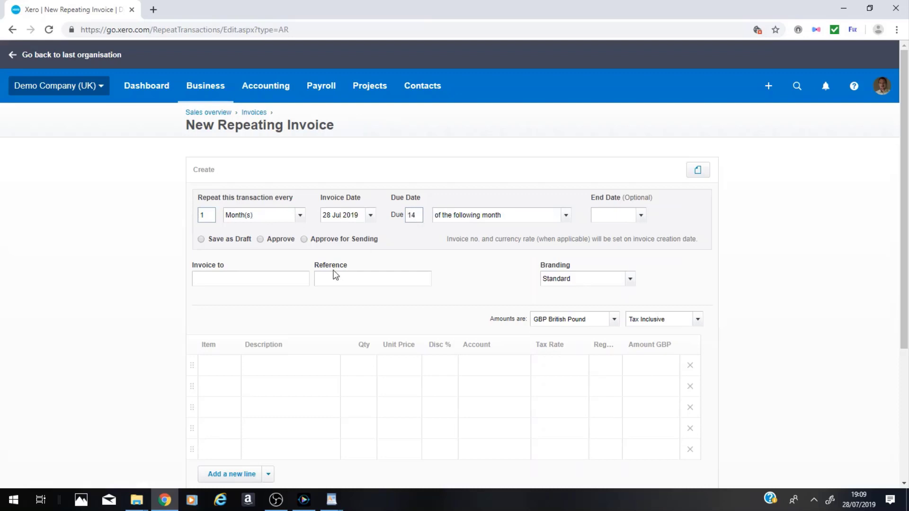
# Set the repeating invoice's due date to 14 days after the invoice date.
pyautogui.press('Tab')
pyautogui.click(566, 215)
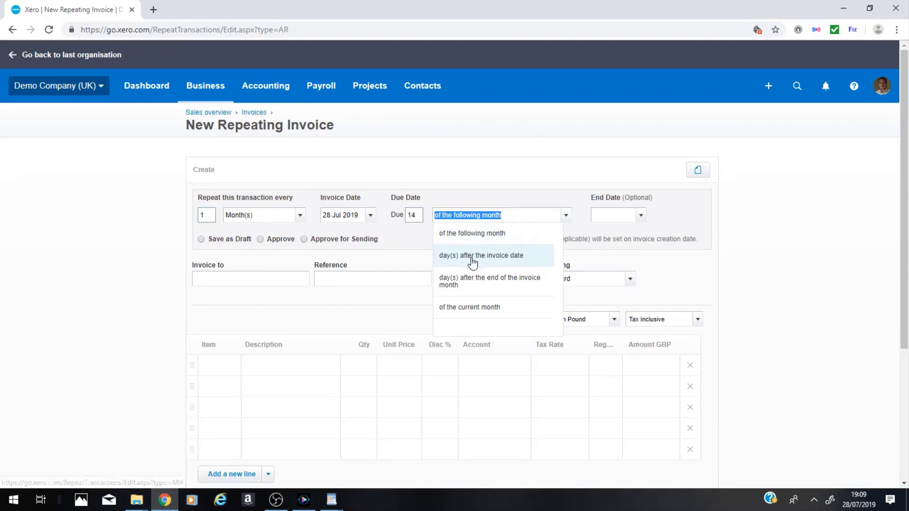
pyautogui.click(490, 259)
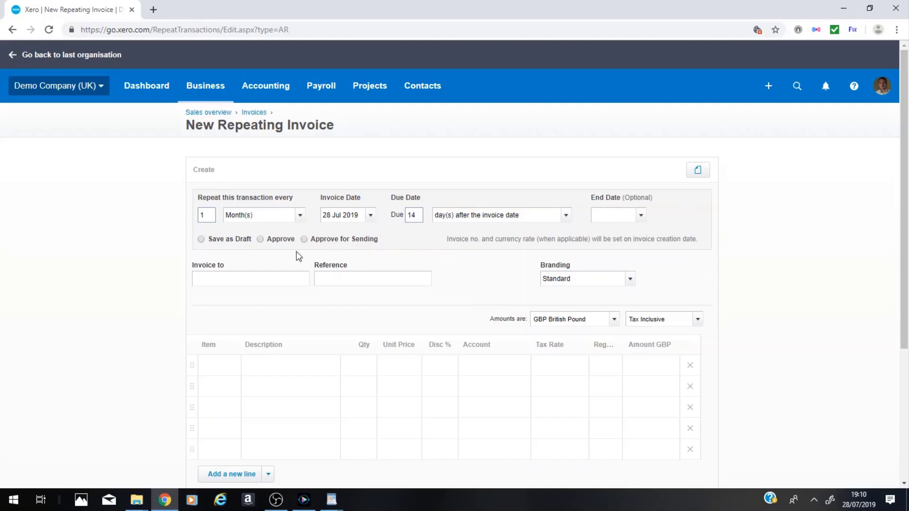
# Address the repeating invoice to the contact Hamilton Smith Ltd.
pyautogui.scroll(-1, 270, 255)
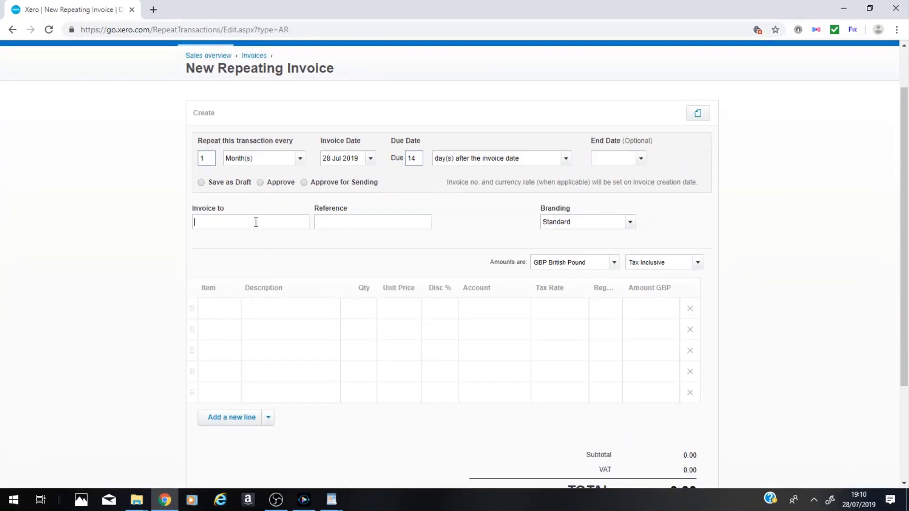
pyautogui.click(292, 215)
pyautogui.write('Am')
pyautogui.press('Tab')
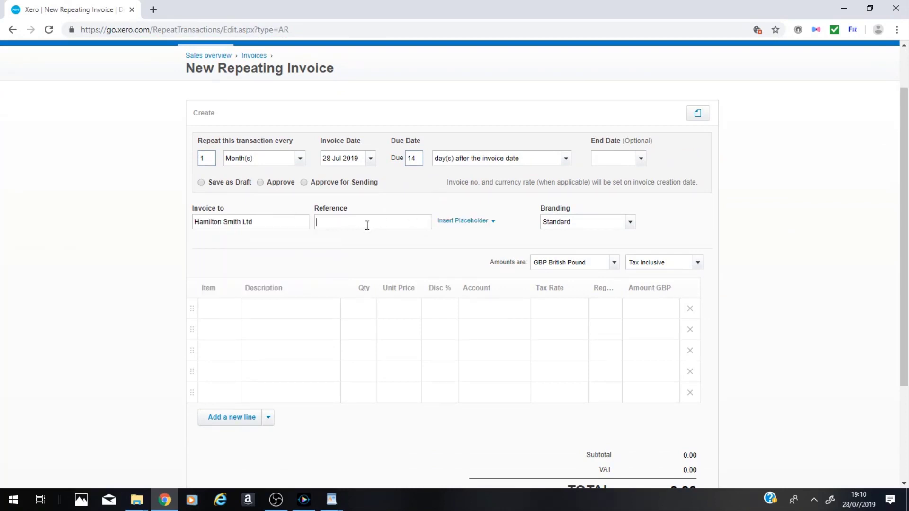
# Set the invoice reference to "Fees for" followed by the Month Year placeholder.
pyautogui.click(493, 225)
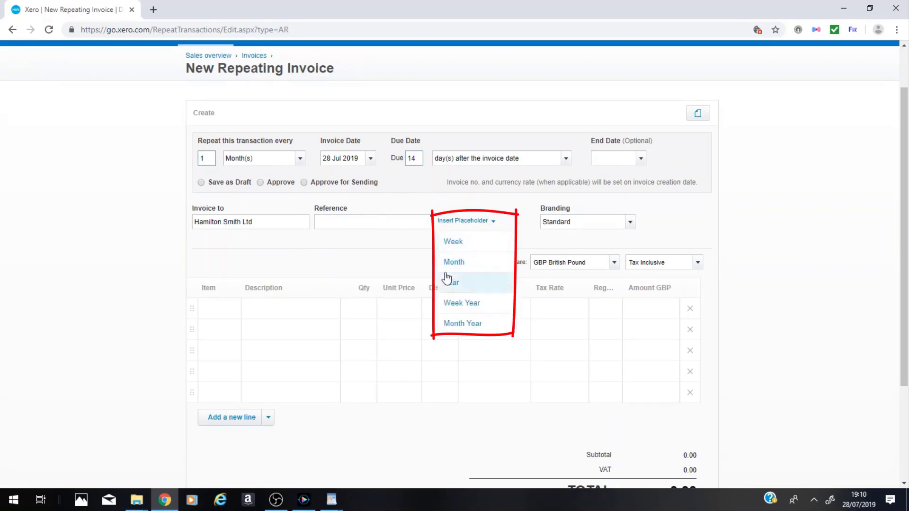
pyautogui.click(380, 222)
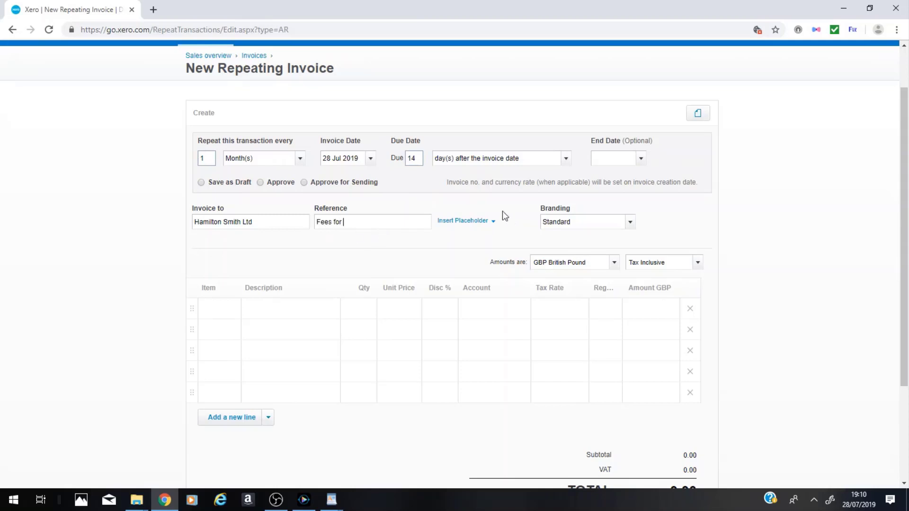
pyautogui.click(466, 221)
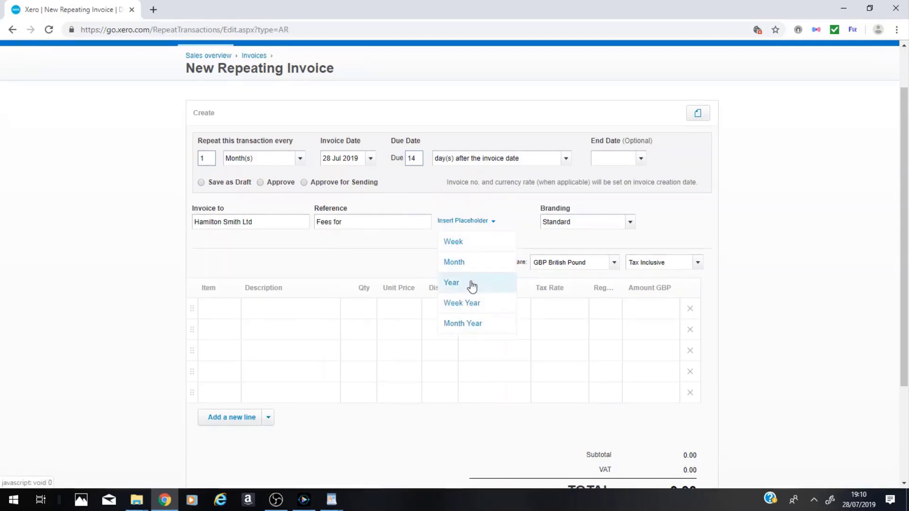
pyautogui.click(467, 325)
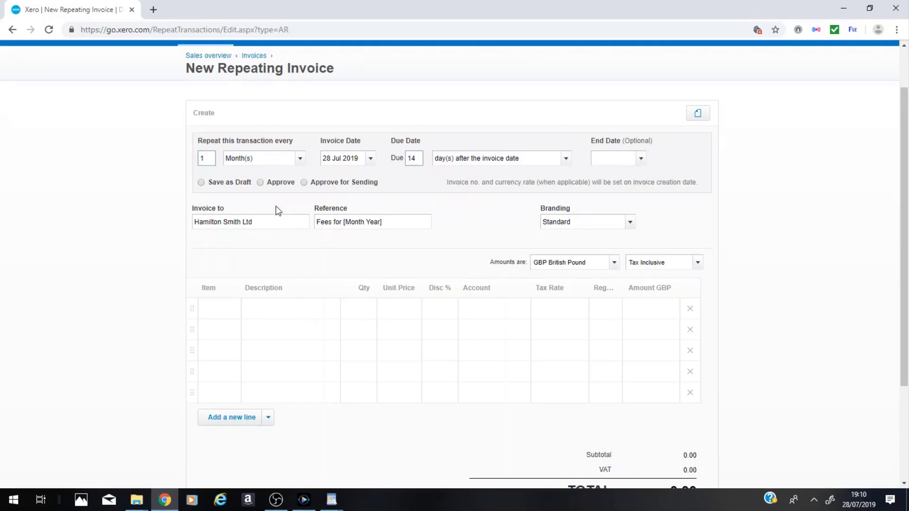
# Fill the first invoice line with the description "Example", quantity 1.00 and a unit price of 150.
pyautogui.click(306, 309)
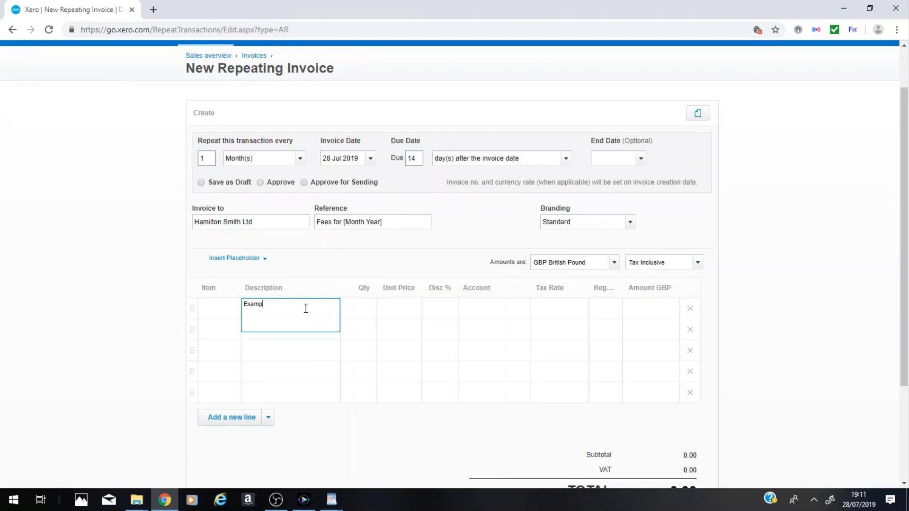
pyautogui.write('Example')
pyautogui.press('Tab')
pyautogui.press('Tab')
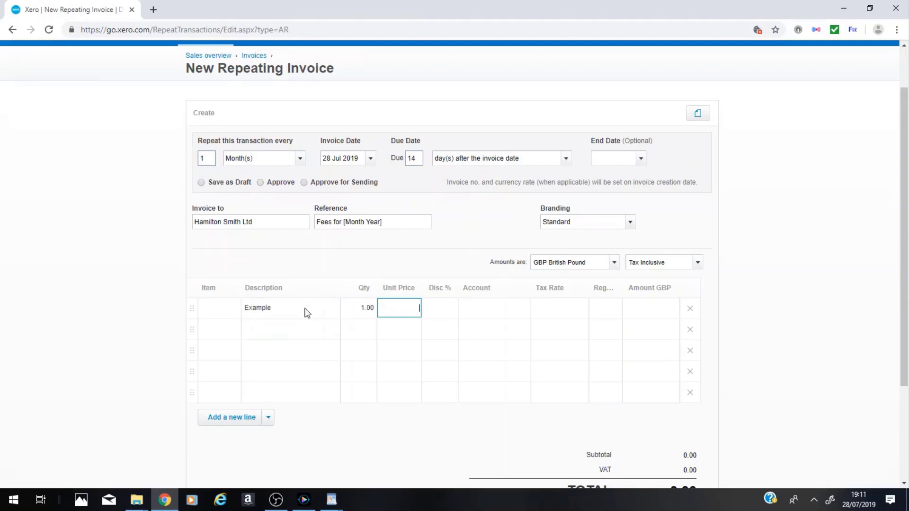
pyautogui.write('150')
# Assign the Example invoice line to the account 200 - Sales, keeping its default tax rate.
pyautogui.press('Tab')
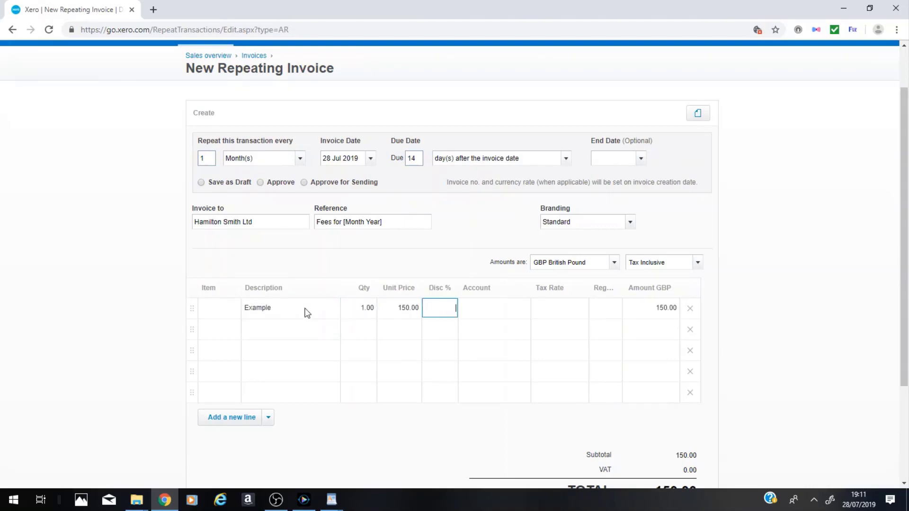
pyautogui.press('Tab')
pyautogui.write('sa')
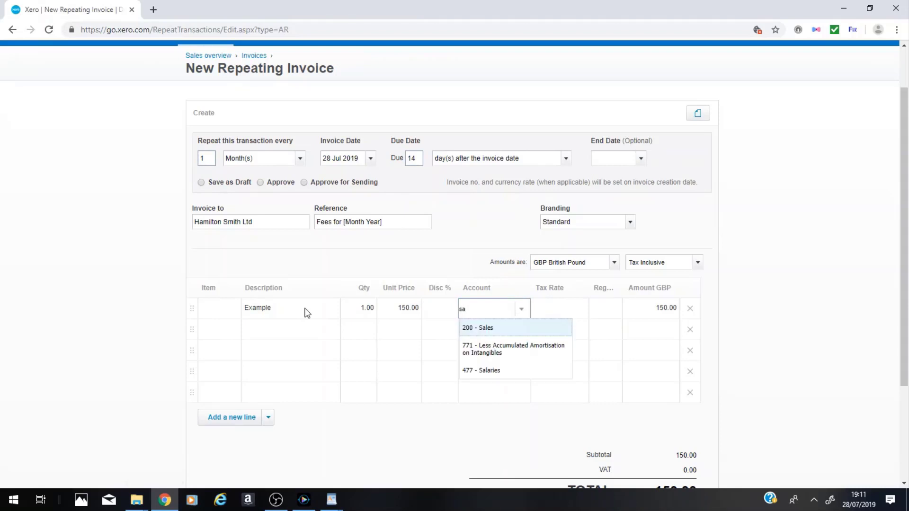
pyautogui.press('Tab')
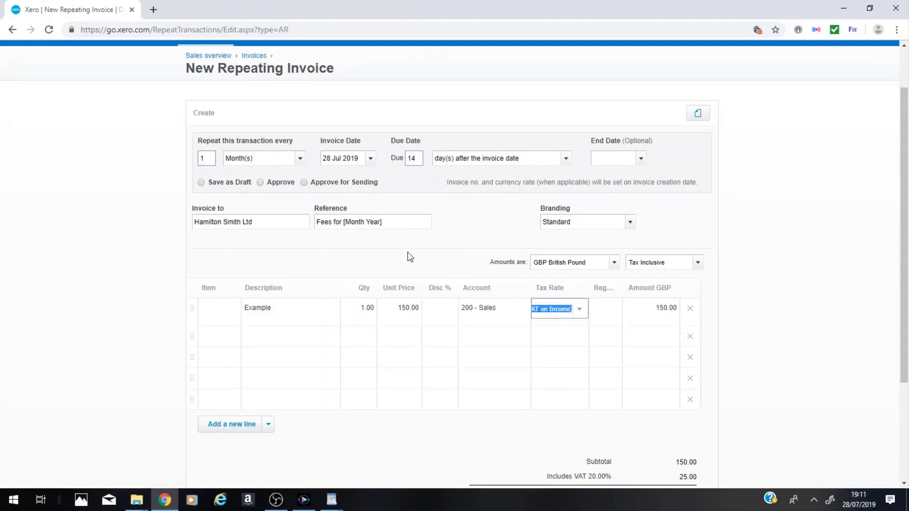
# Set the repeating invoice's branding to "New invoice template".
pyautogui.scroll(-1, 406, 251)
pyautogui.click(631, 165)
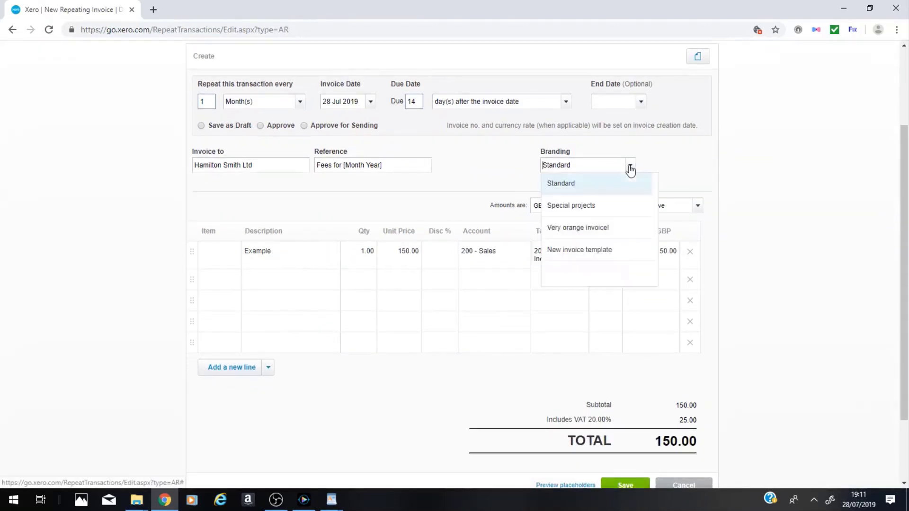
pyautogui.click(586, 249)
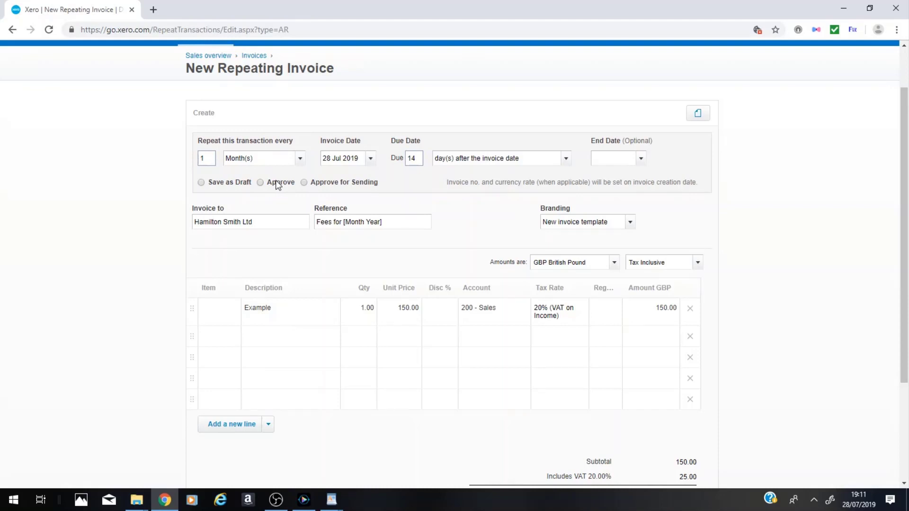
# Set the repeating invoice to Approve for Sending, with its email including a PDF attachment and sending a copy to the sender.
pyautogui.click(304, 183)
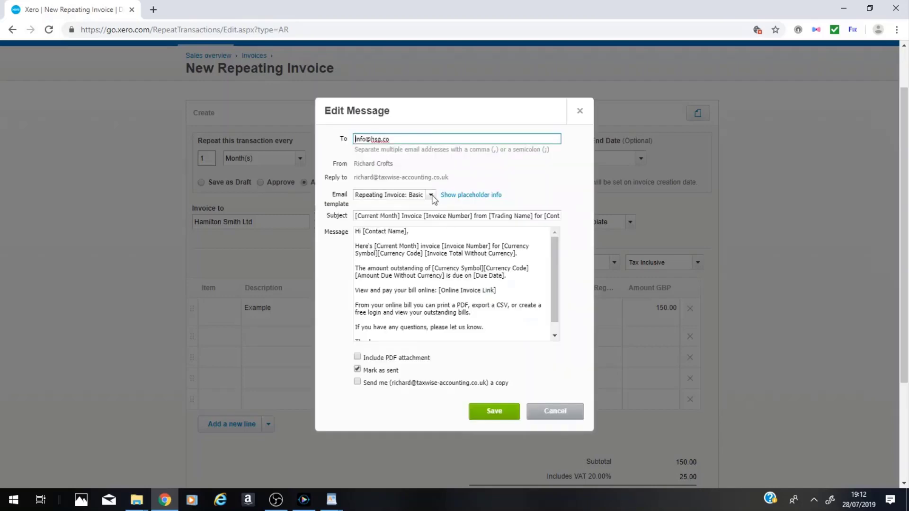
pyautogui.moveTo(400, 115); pyautogui.dragTo(363, 102)
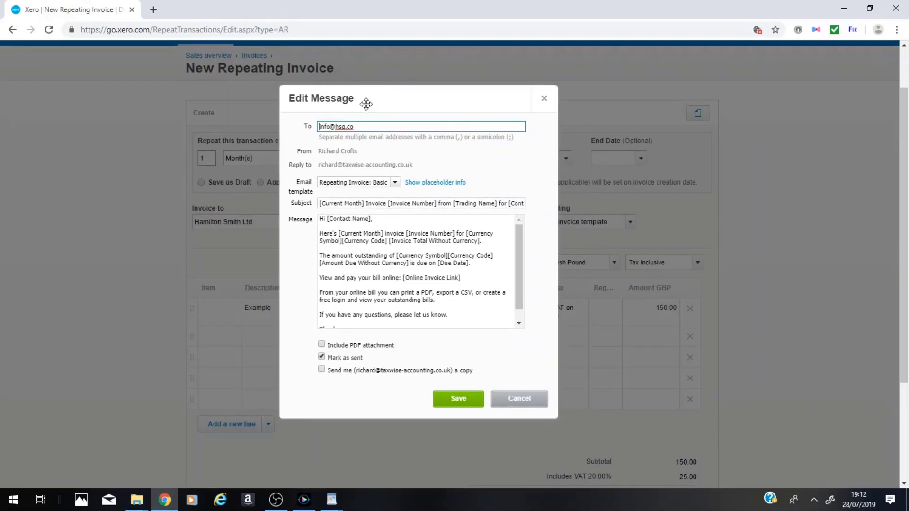
pyautogui.click(377, 128)
pyautogui.click(322, 345)
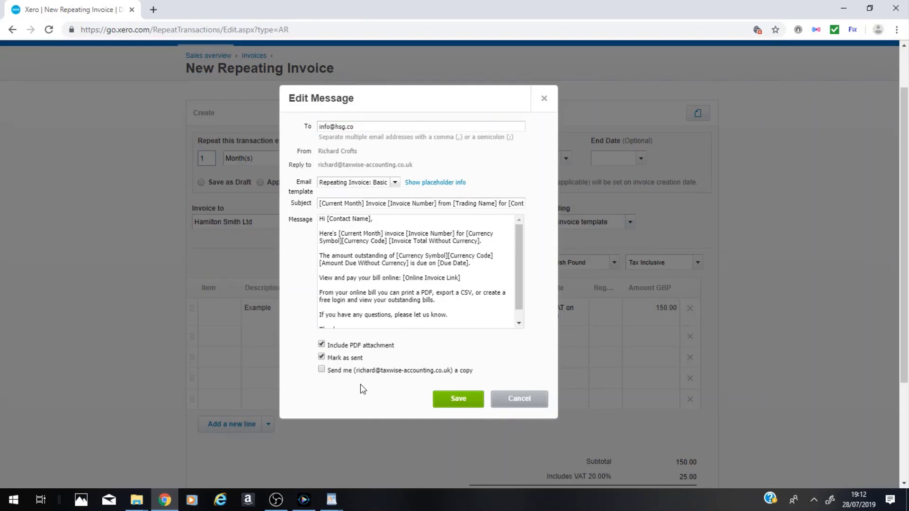
pyautogui.click(322, 370)
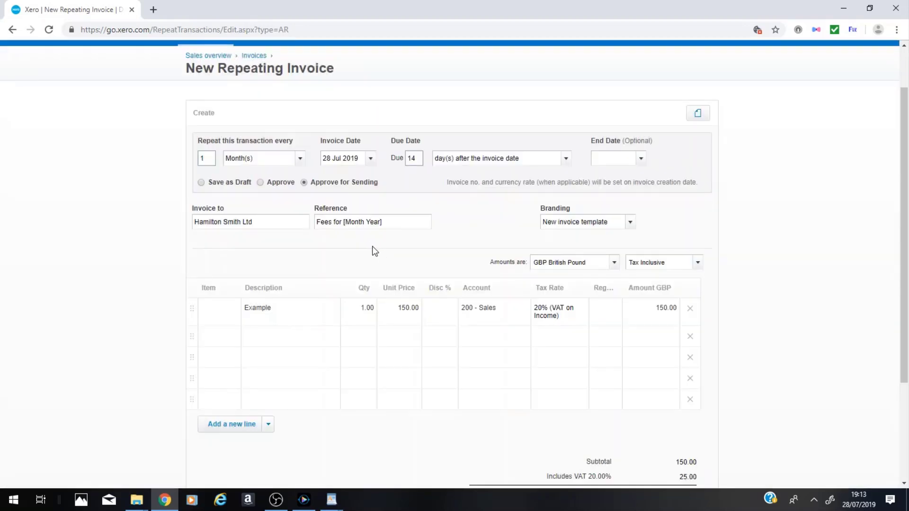
pyautogui.scroll(-1, 374, 249)
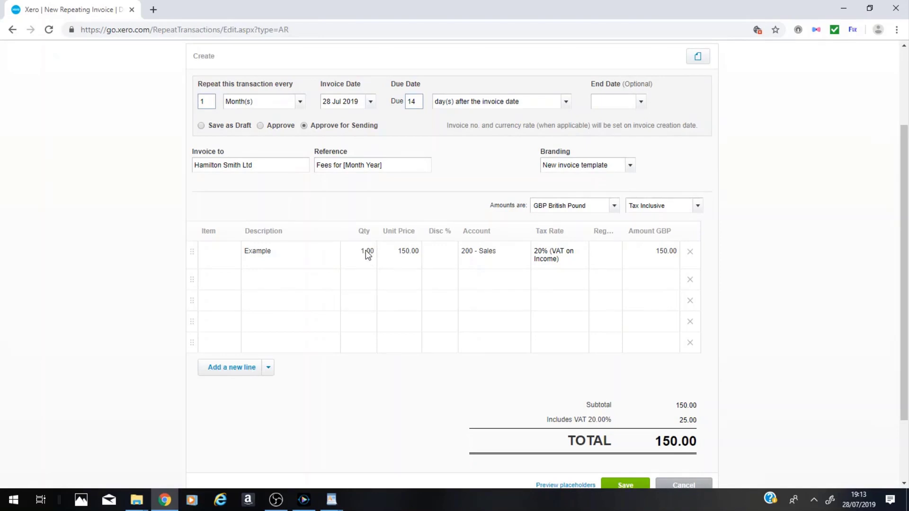
pyautogui.scroll(-1, 635, 355)
pyautogui.scroll(4, 625, 366)
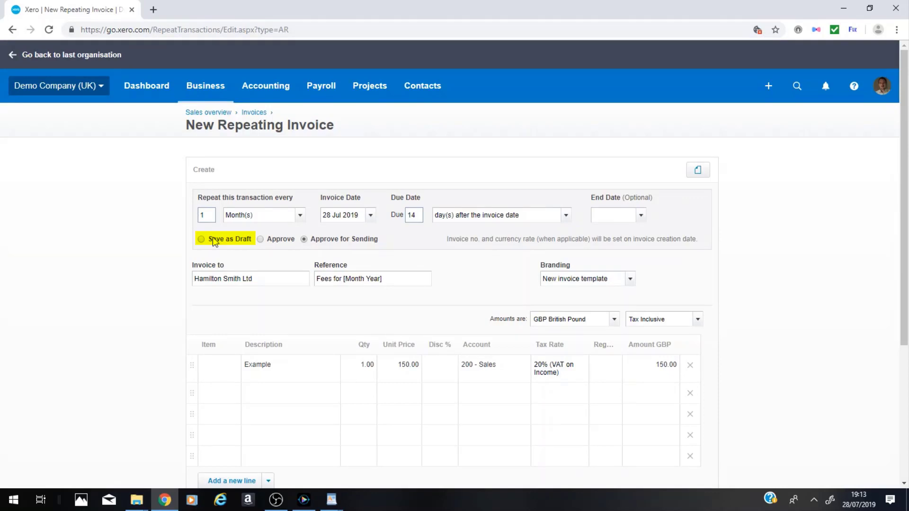
pyautogui.click(401, 364)
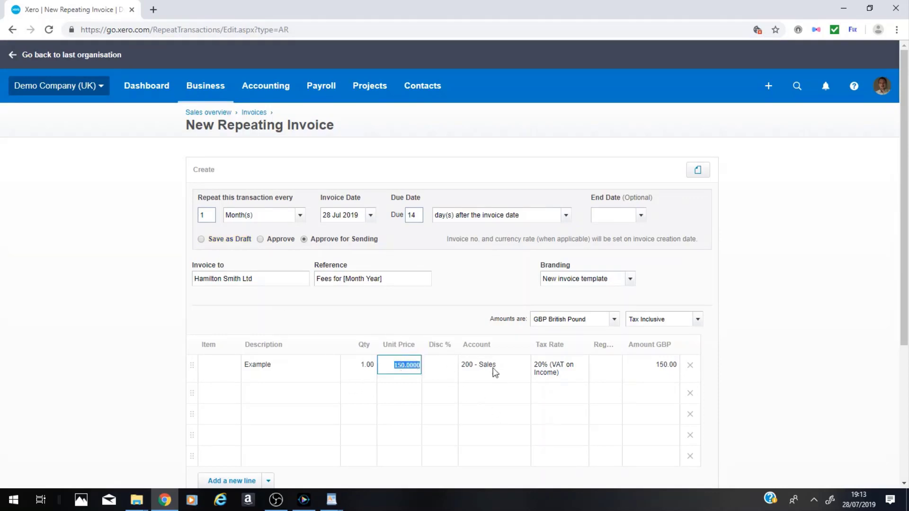
pyautogui.click(450, 311)
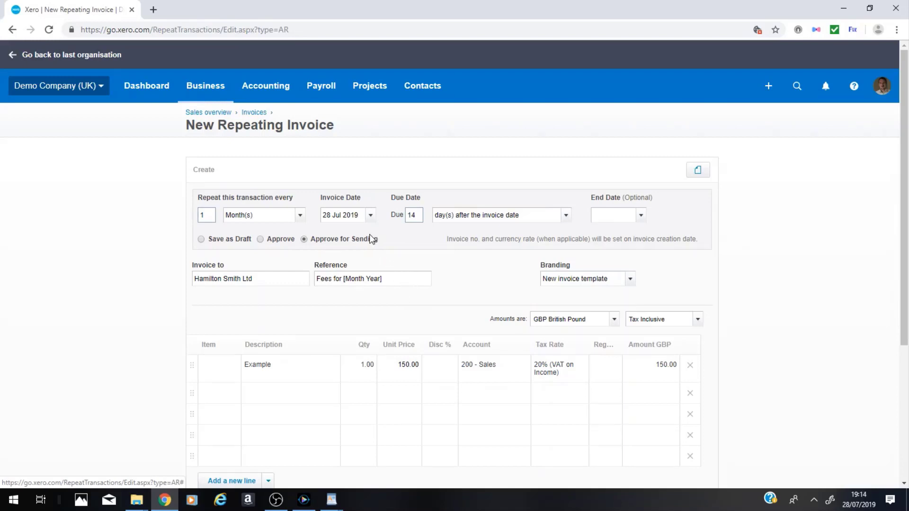
pyautogui.scroll(-3, 411, 303)
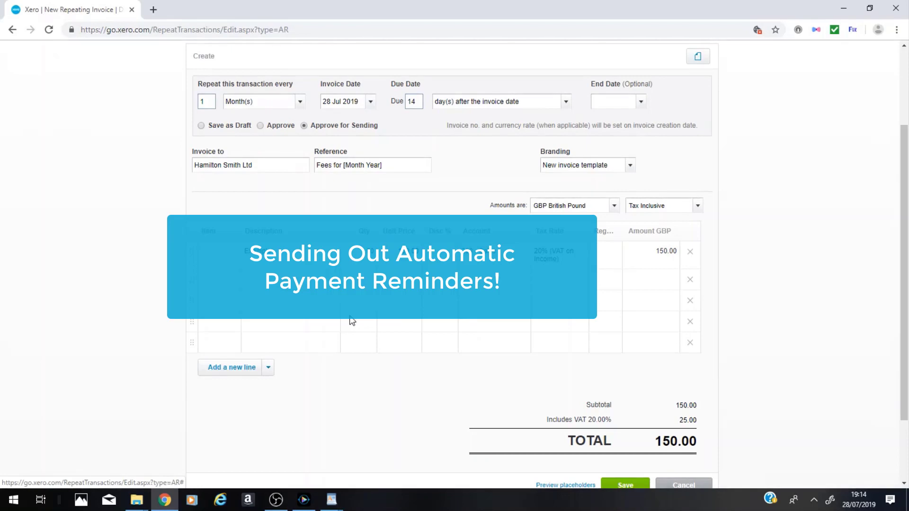
pyautogui.scroll(3, 353, 321)
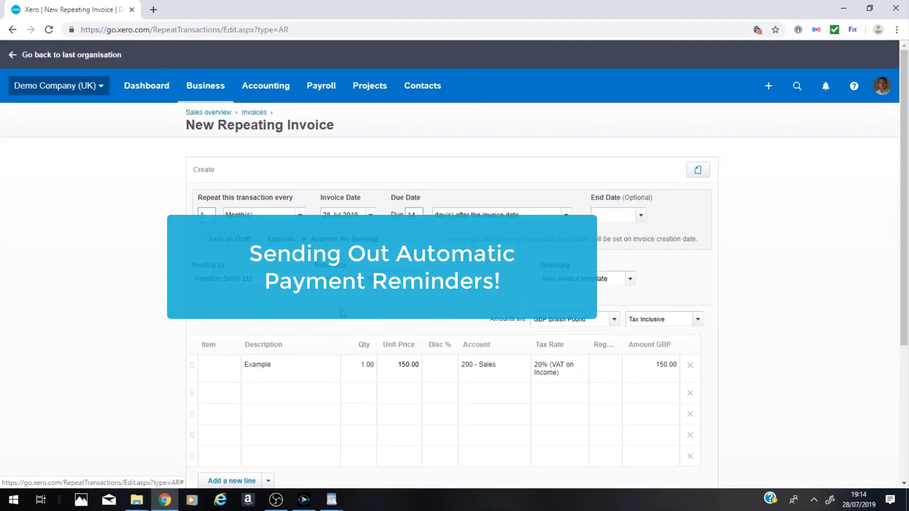
# Open the invoice reminder settings from the invoices list and turn on emailing customers about overdue invoices.
pyautogui.click(204, 90)
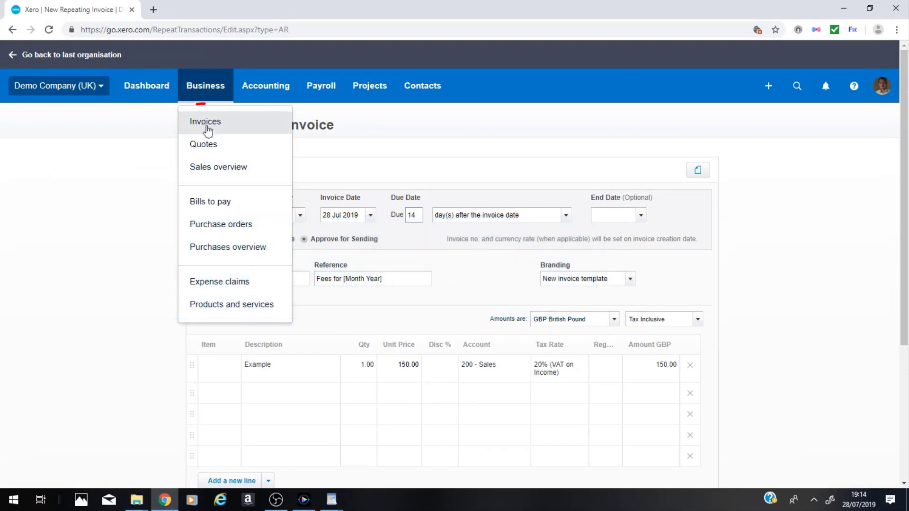
pyautogui.click(206, 126)
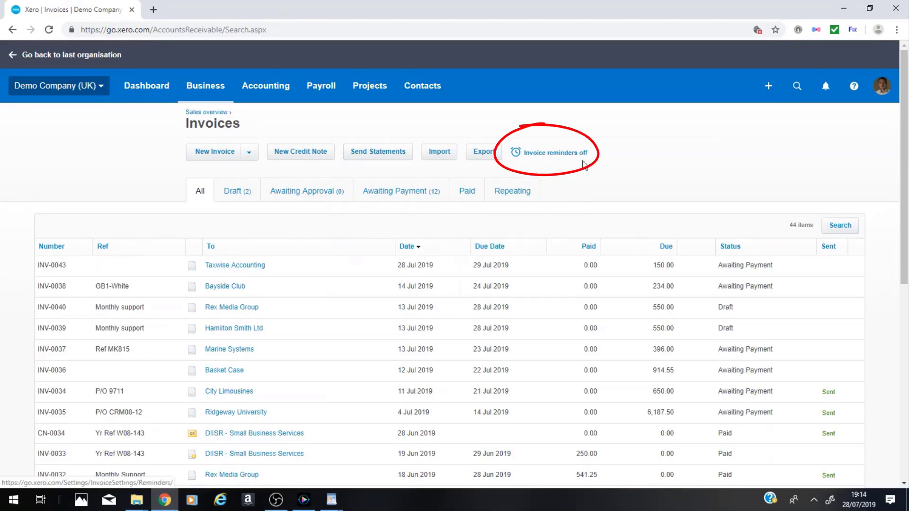
pyautogui.click(544, 160)
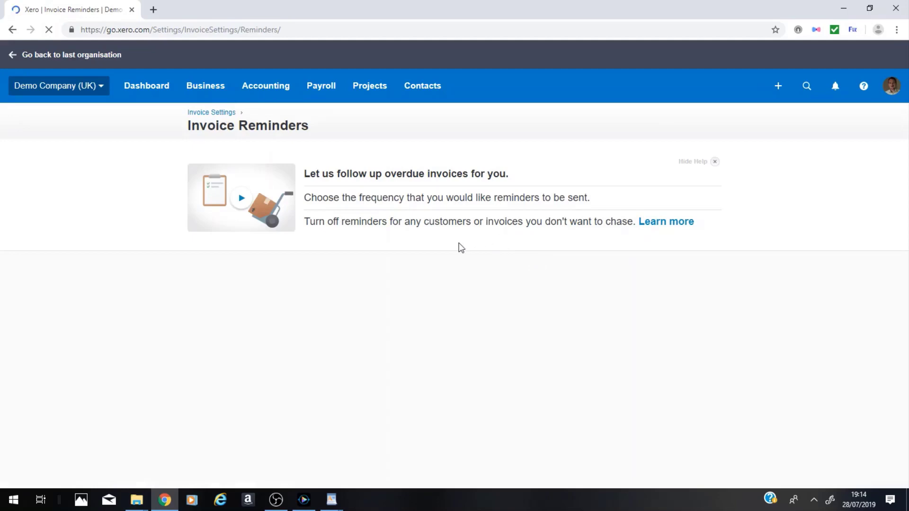
pyautogui.scroll(-3, 356, 266)
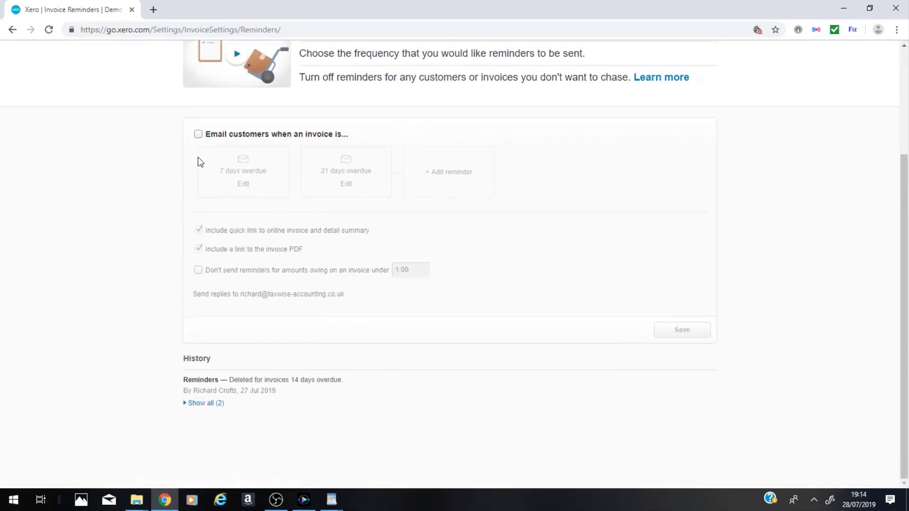
pyautogui.click(198, 135)
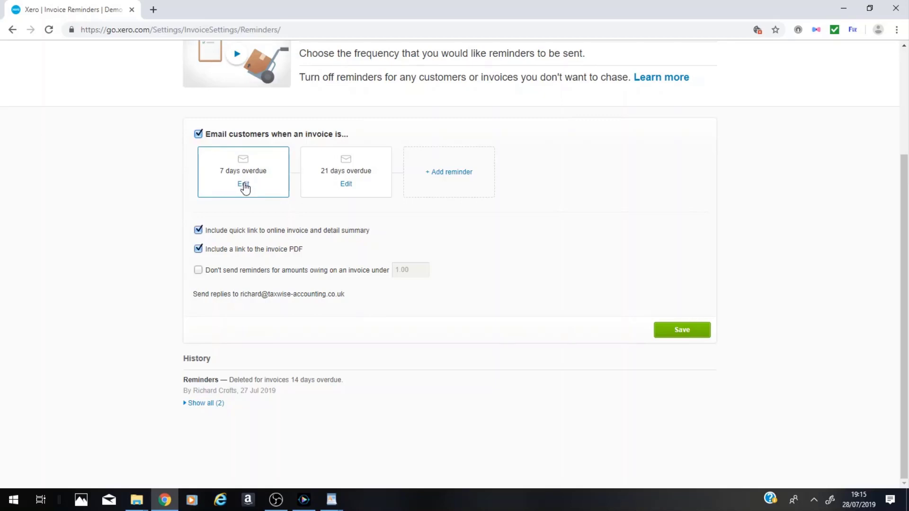
# Change the first reminder to send when an invoice is overdue by 14 days and save it.
pyautogui.click(244, 184)
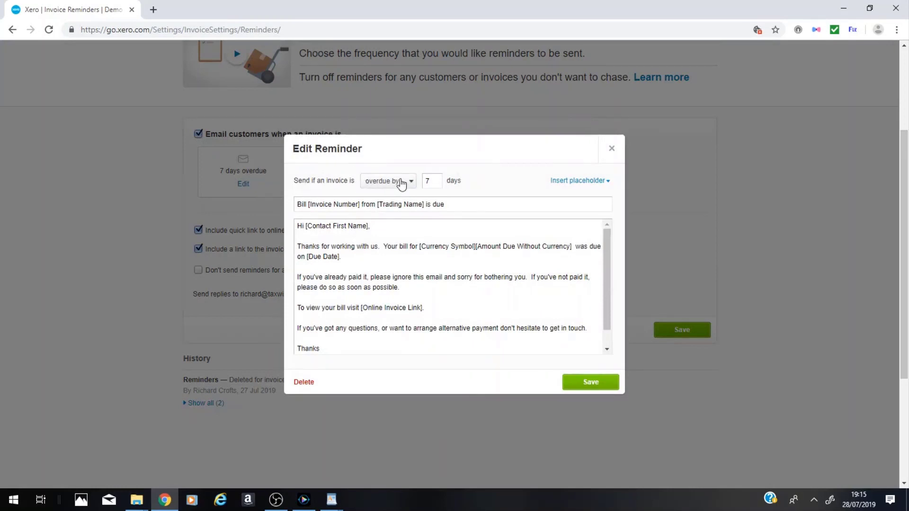
pyautogui.doubleClick(438, 182)
pyautogui.write('14')
pyautogui.click(148, 338)
pyautogui.click(611, 385)
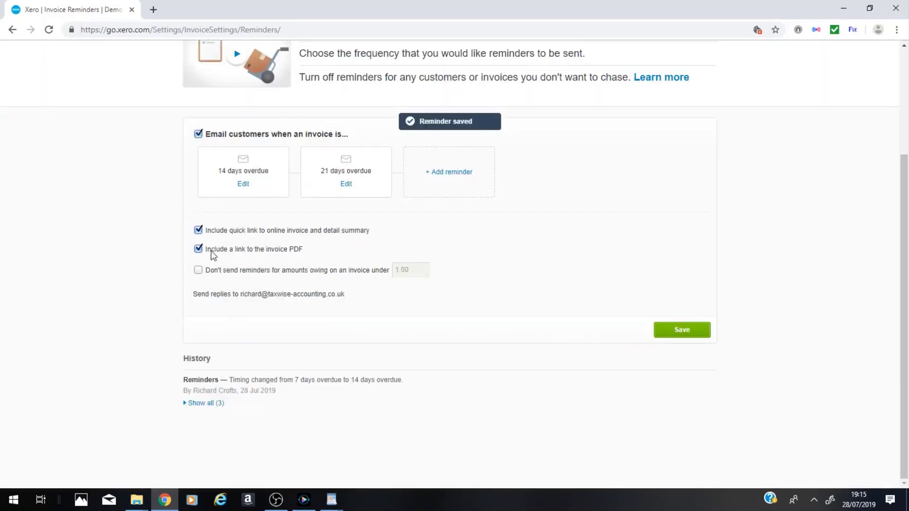
# Exclude the quick link to the online invoice from reminders and stop reminders for amounts owing under 1.00.
pyautogui.moveTo(210, 249); pyautogui.dragTo(308, 250)
pyautogui.click(312, 251)
pyautogui.moveTo(207, 232); pyautogui.dragTo(256, 240)
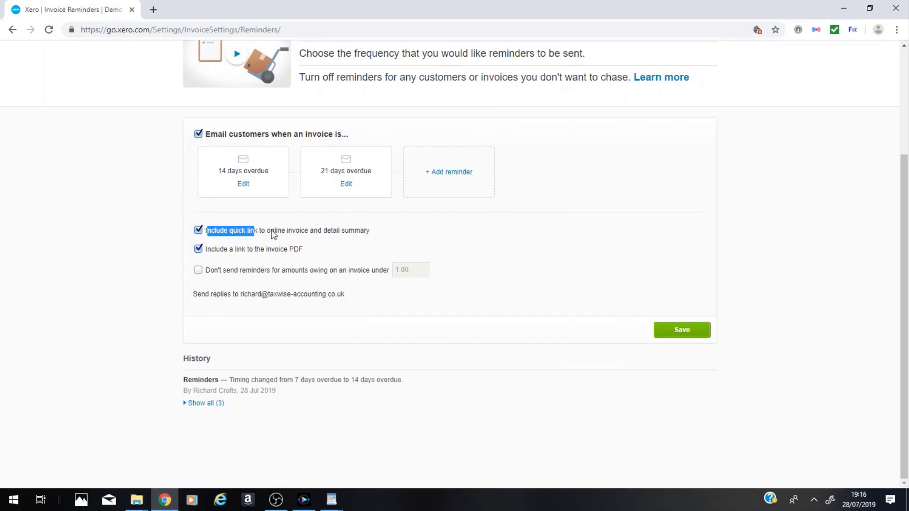
pyautogui.click(307, 233)
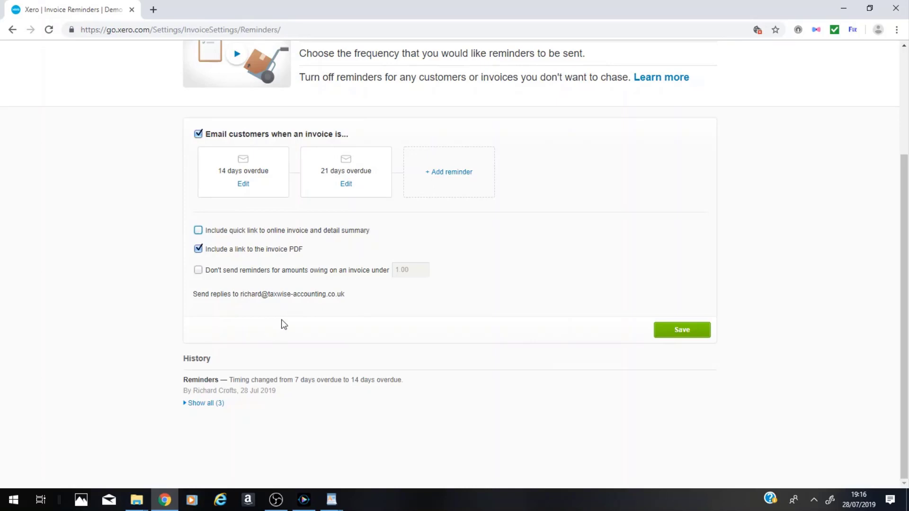
pyautogui.click(198, 270)
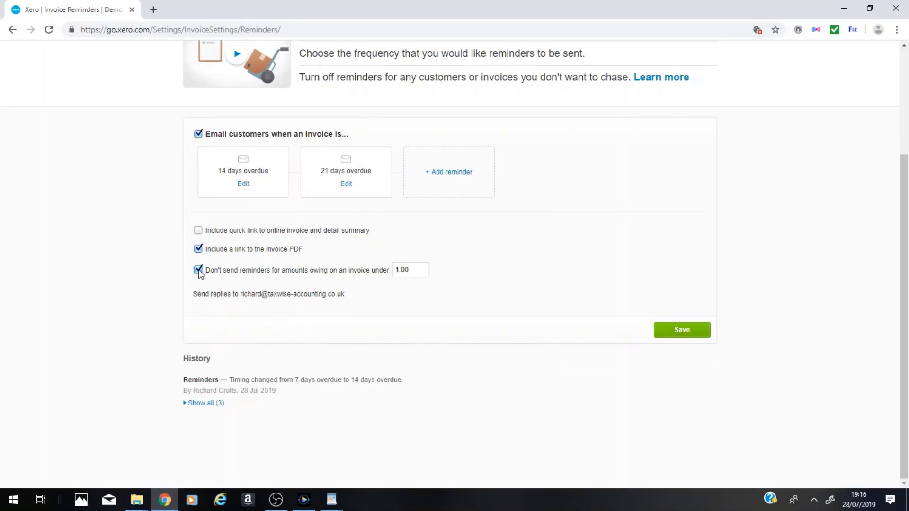
pyautogui.click(416, 270)
pyautogui.click(414, 275)
pyautogui.click(397, 301)
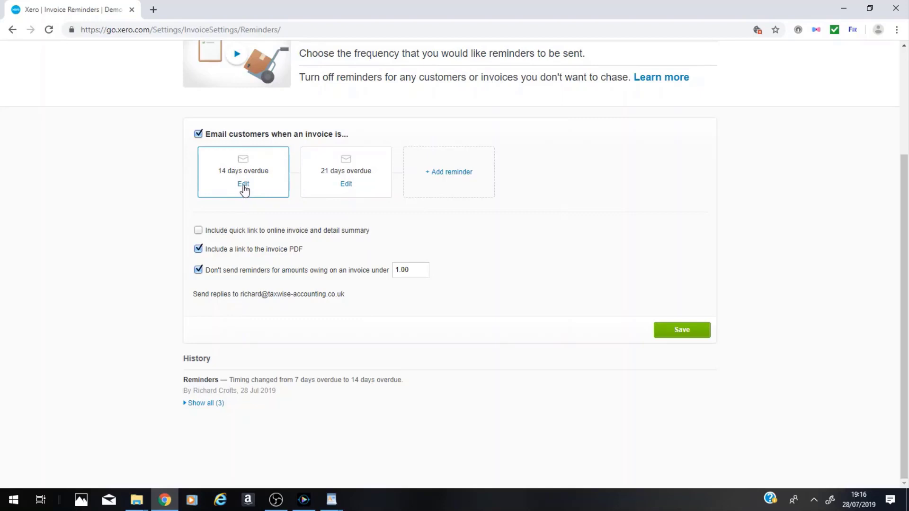
# Delete the 21 days overdue reminder and save the invoice reminder settings.
pyautogui.click(346, 186)
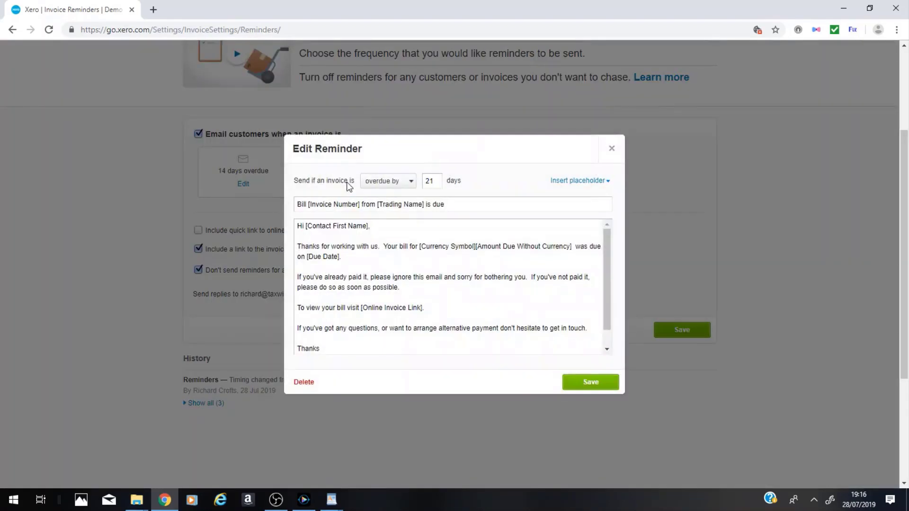
pyautogui.click(303, 384)
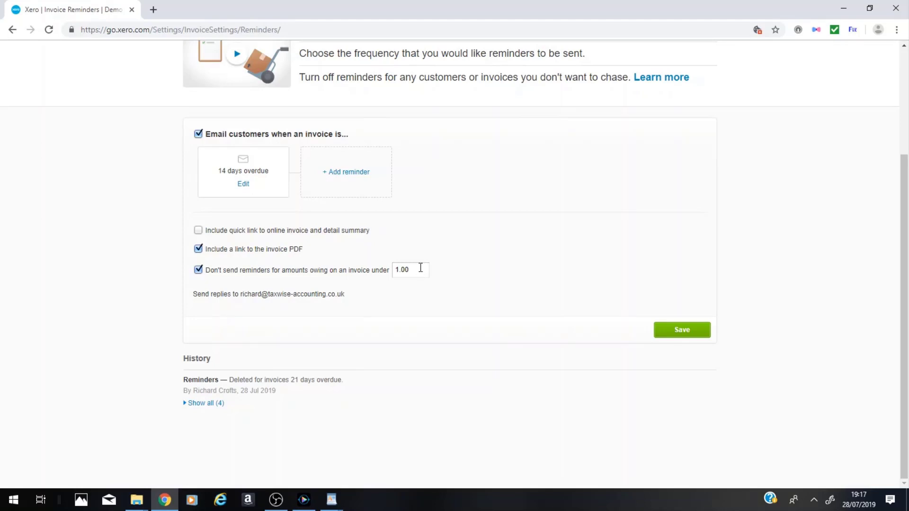
pyautogui.click(692, 332)
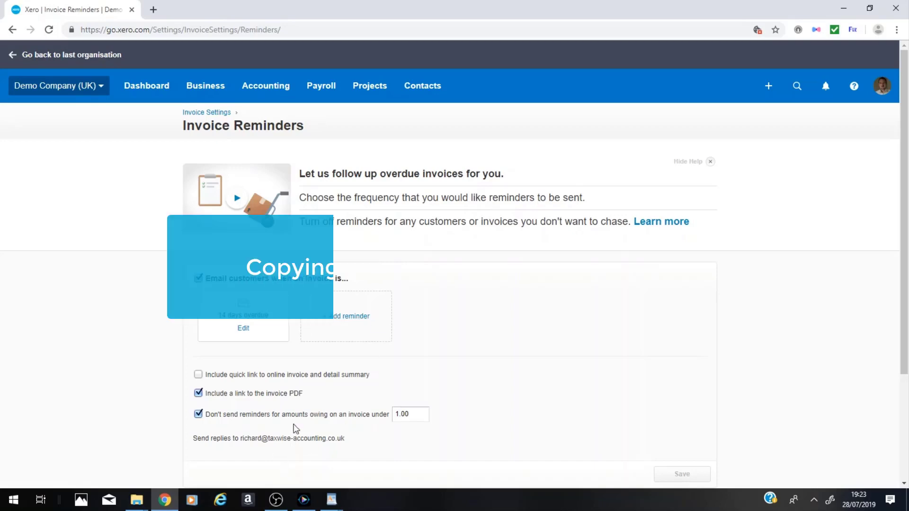
# Open the Taxwise Accounting invoice dated 28 Jul 2019 from the invoices list.
pyautogui.click(204, 87)
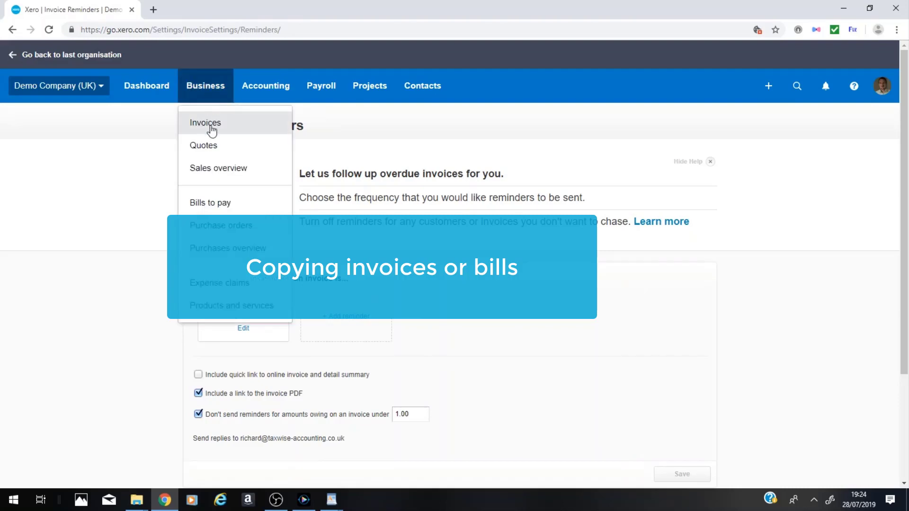
pyautogui.click(211, 127)
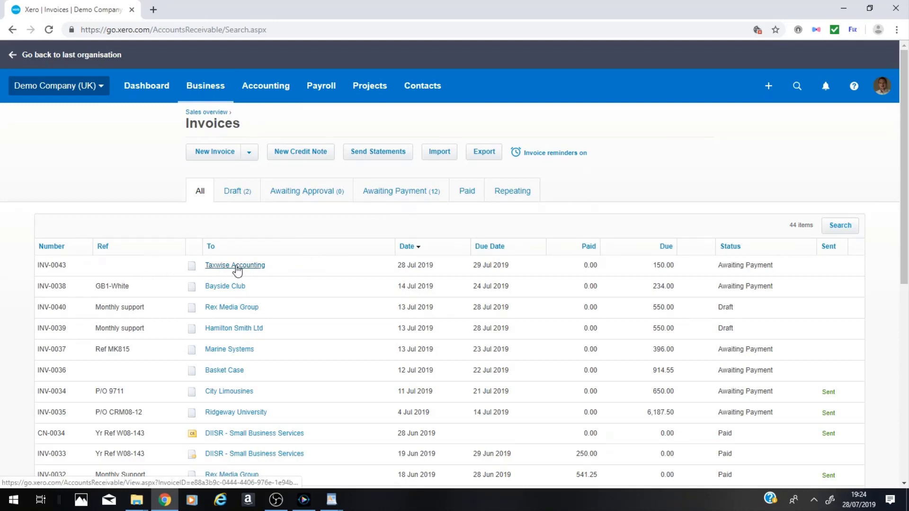
pyautogui.click(237, 269)
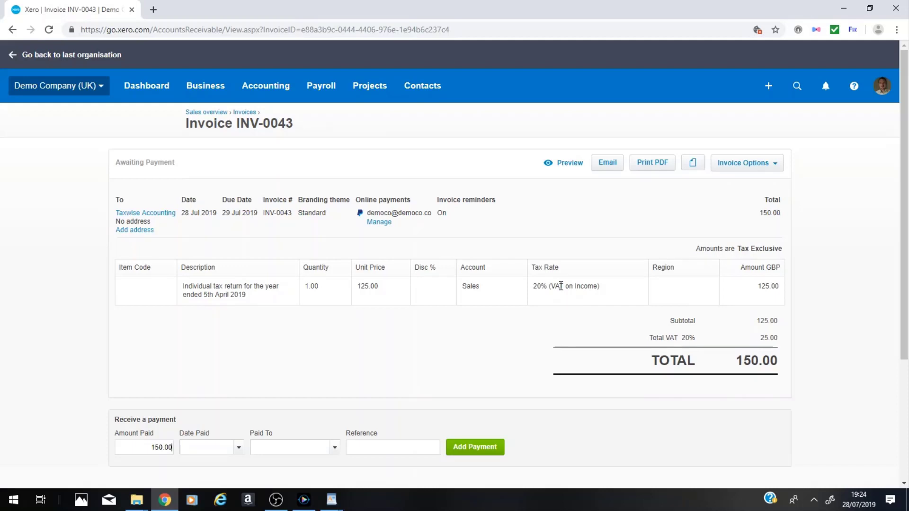
pyautogui.click(769, 87)
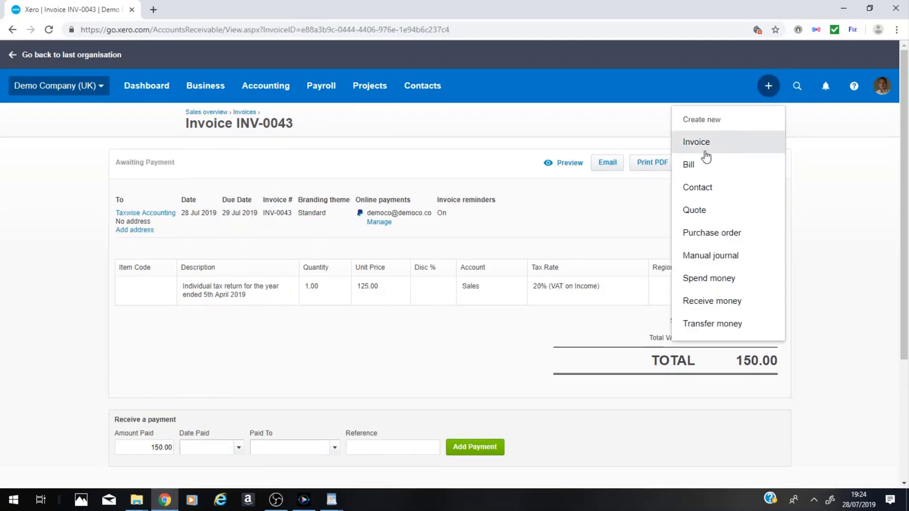
pyautogui.click(548, 127)
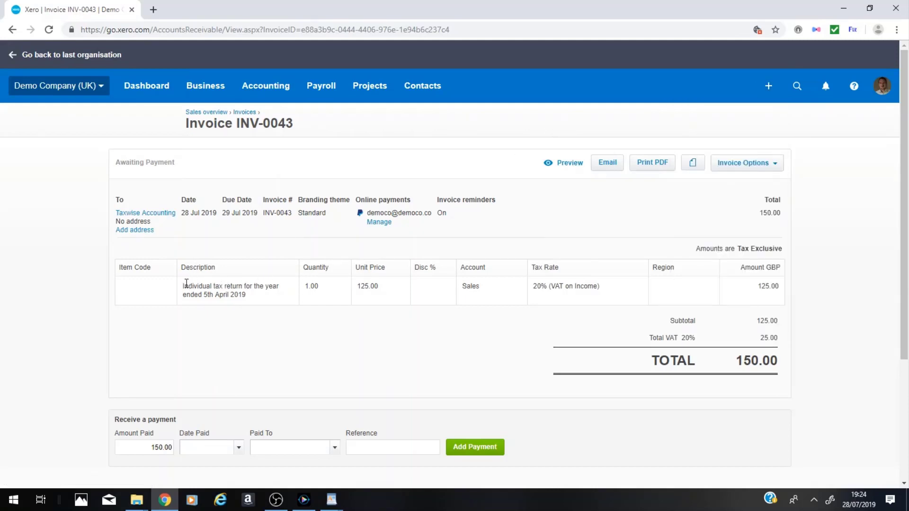
pyautogui.moveTo(185, 286); pyautogui.dragTo(253, 303)
pyautogui.click(332, 332)
# Try to copy the Taxwise Accounting invoice to a new invoice.
pyautogui.click(771, 166)
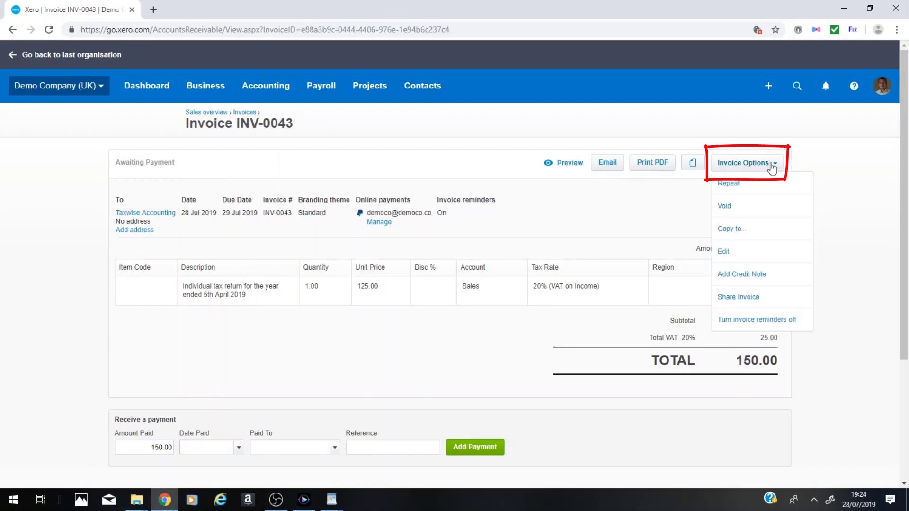
pyautogui.click(737, 229)
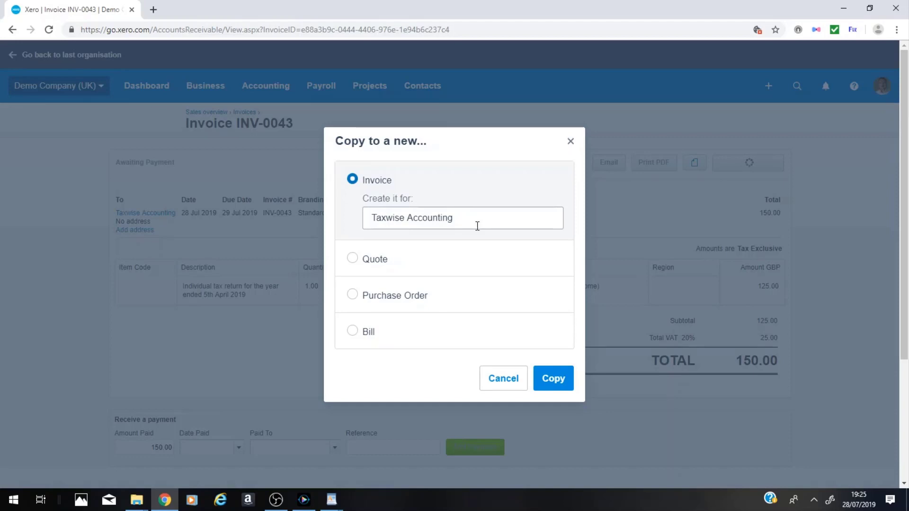
pyautogui.moveTo(478, 224); pyautogui.dragTo(152, 257)
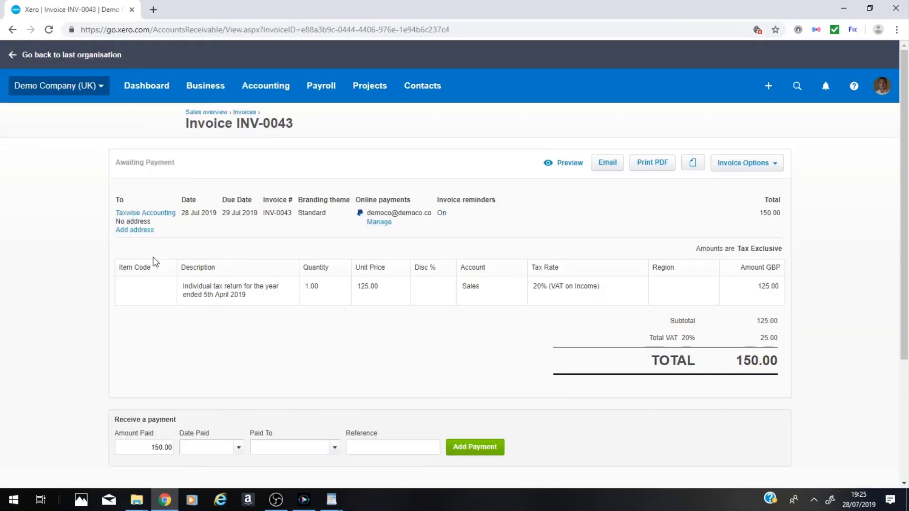
# Copy the Taxwise Accounting invoice to a new invoice for ABC Furniture.
pyautogui.click(753, 163)
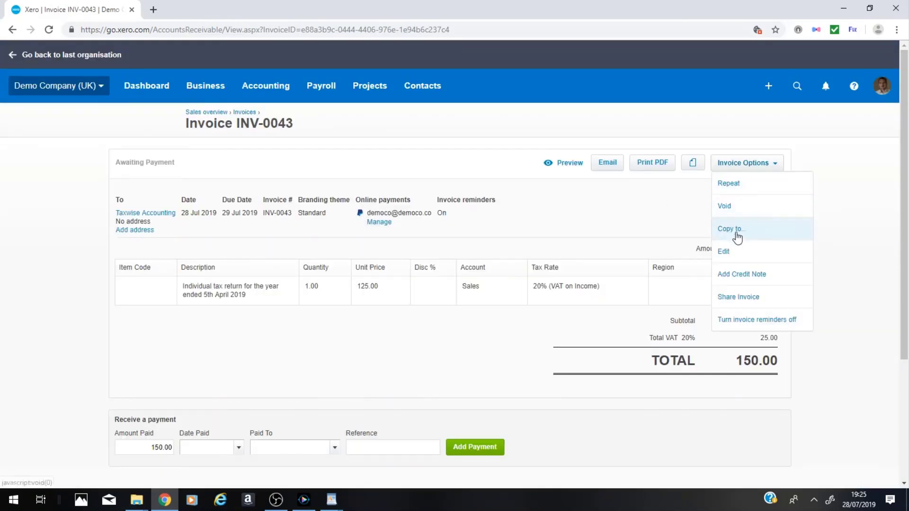
pyautogui.click(742, 230)
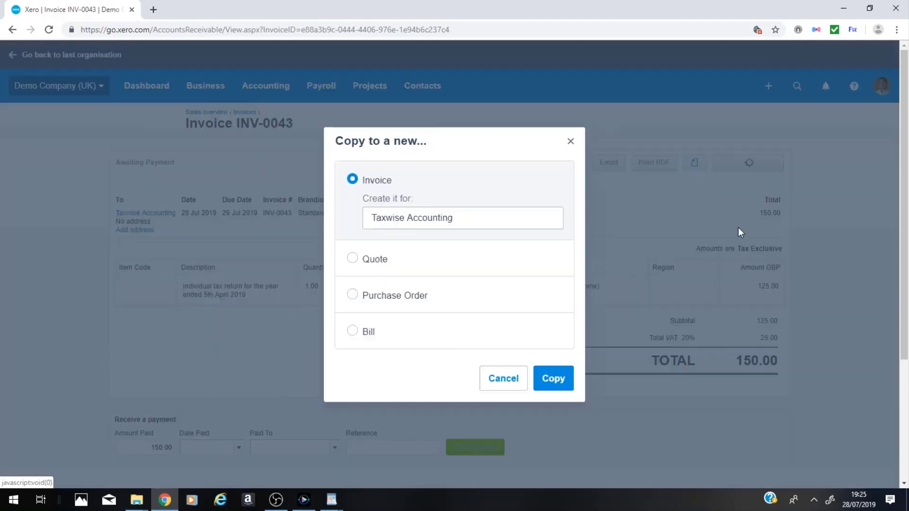
pyautogui.tripleClick(481, 220)
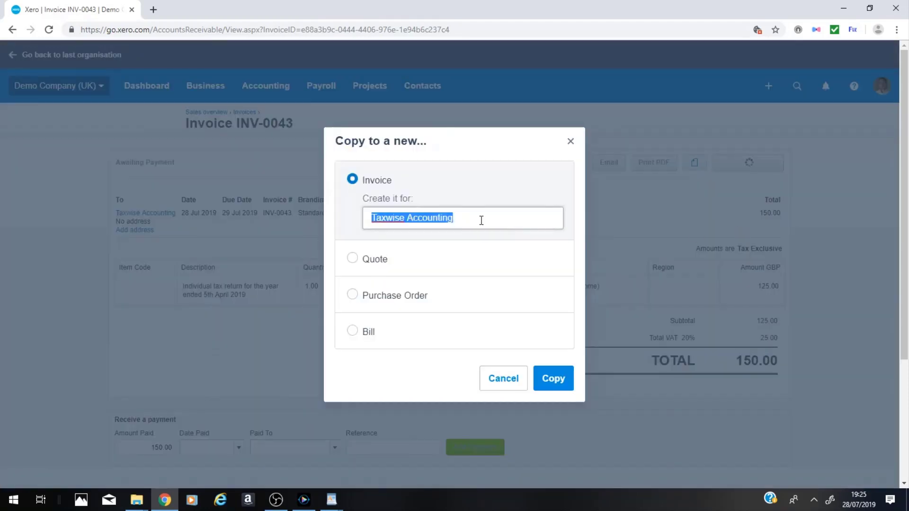
pyautogui.write('Ab')
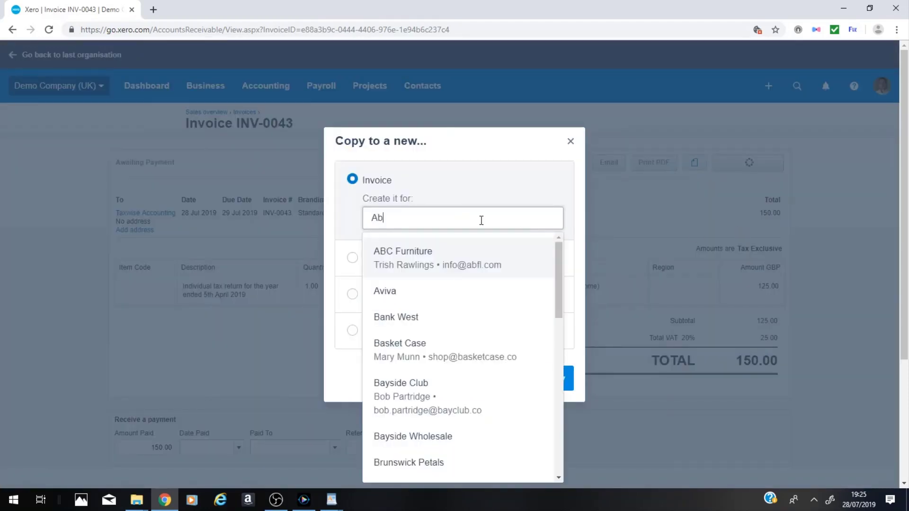
pyautogui.click(431, 256)
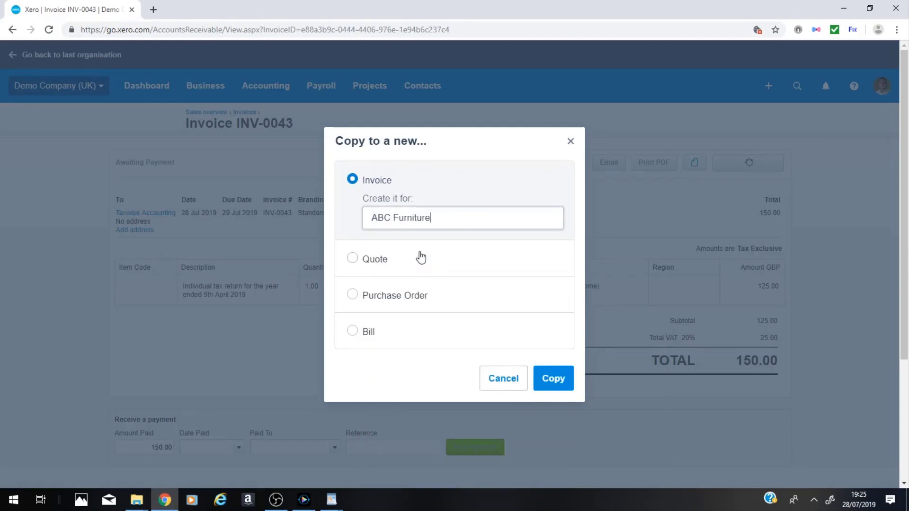
pyautogui.click(550, 379)
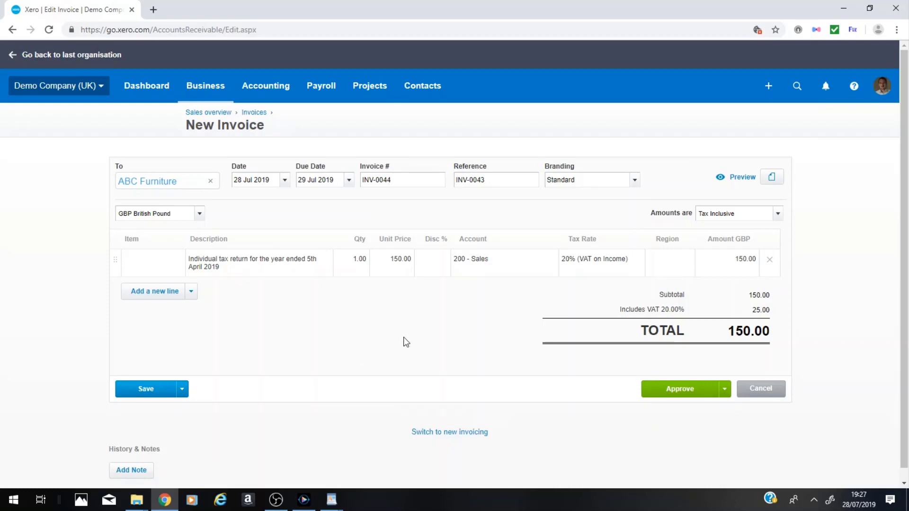
# Look at the global search pane and close it again.
pyautogui.click(797, 89)
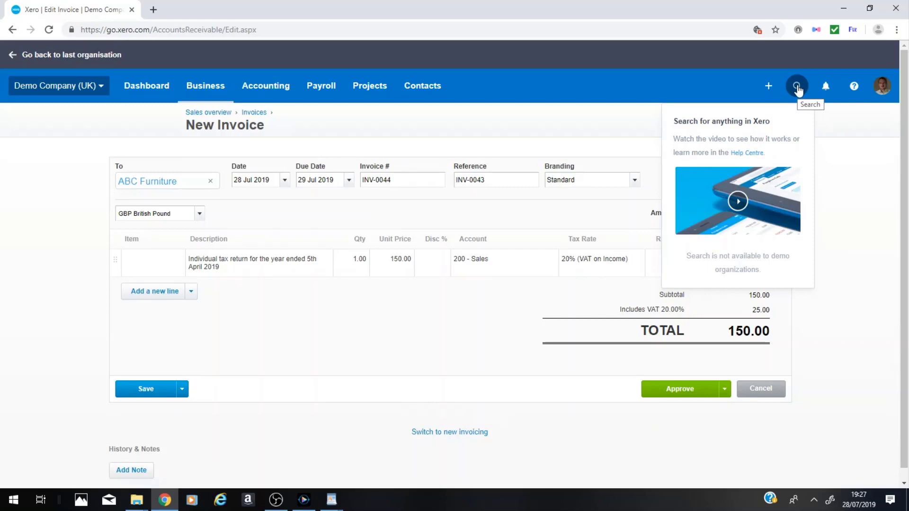
pyautogui.click(798, 87)
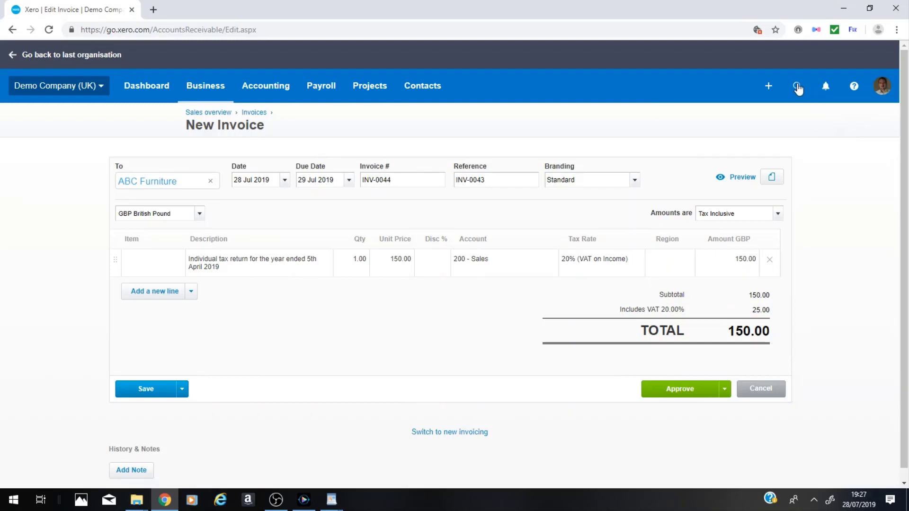